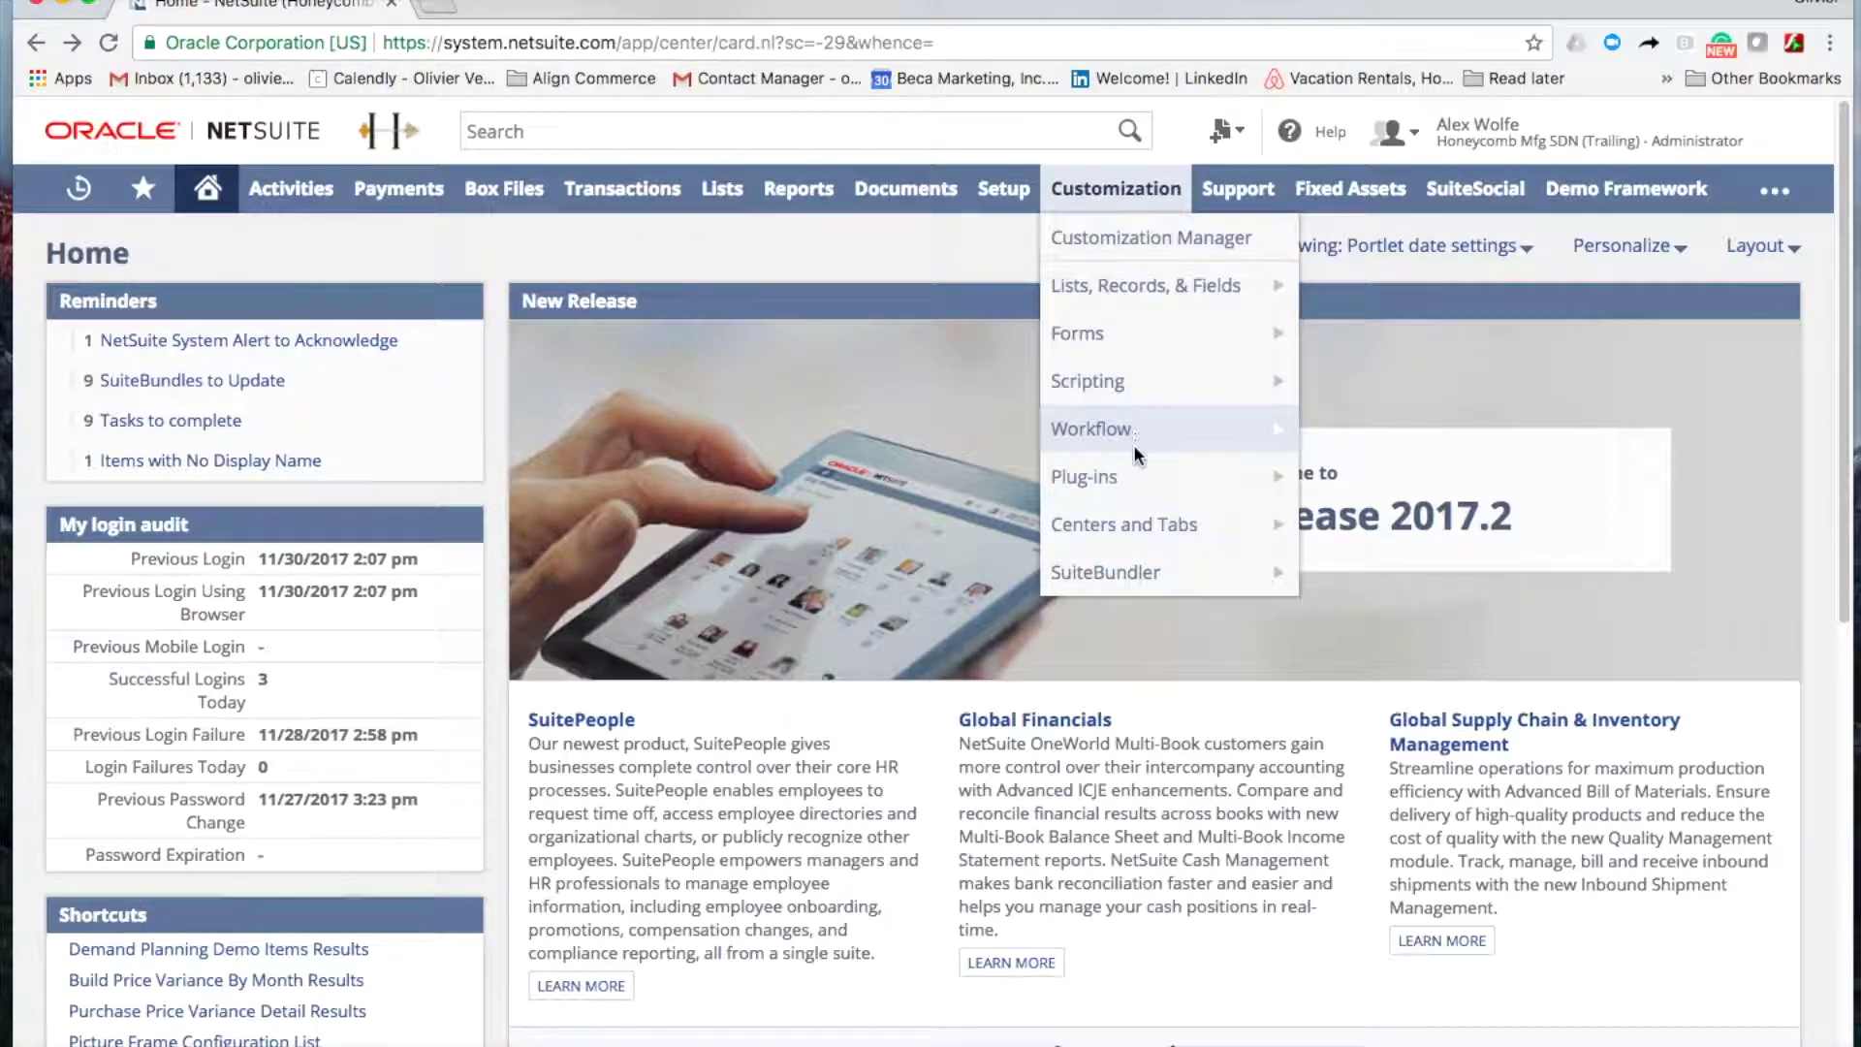
Search bundles for 'veem' and open the Veem NetSuite Integration 0.1.13 bundle details.
mouse_move(1151, 560)
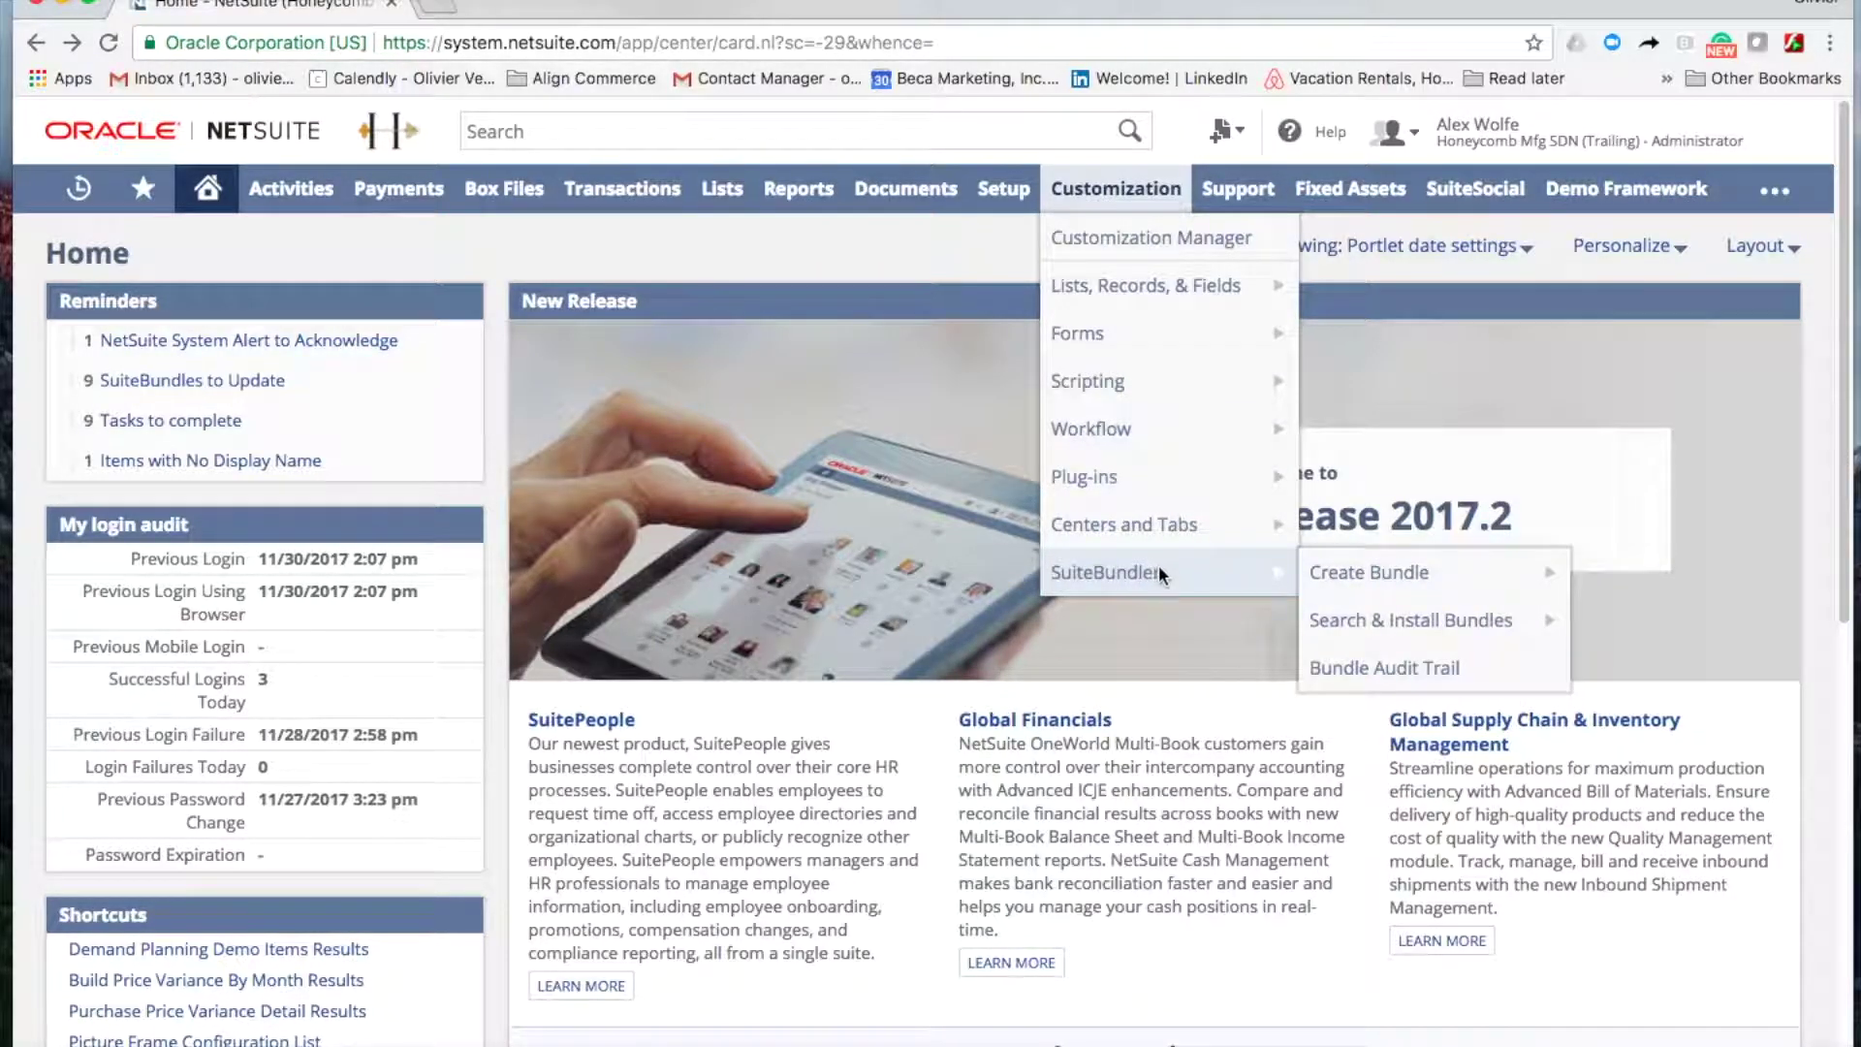
click(1367, 624)
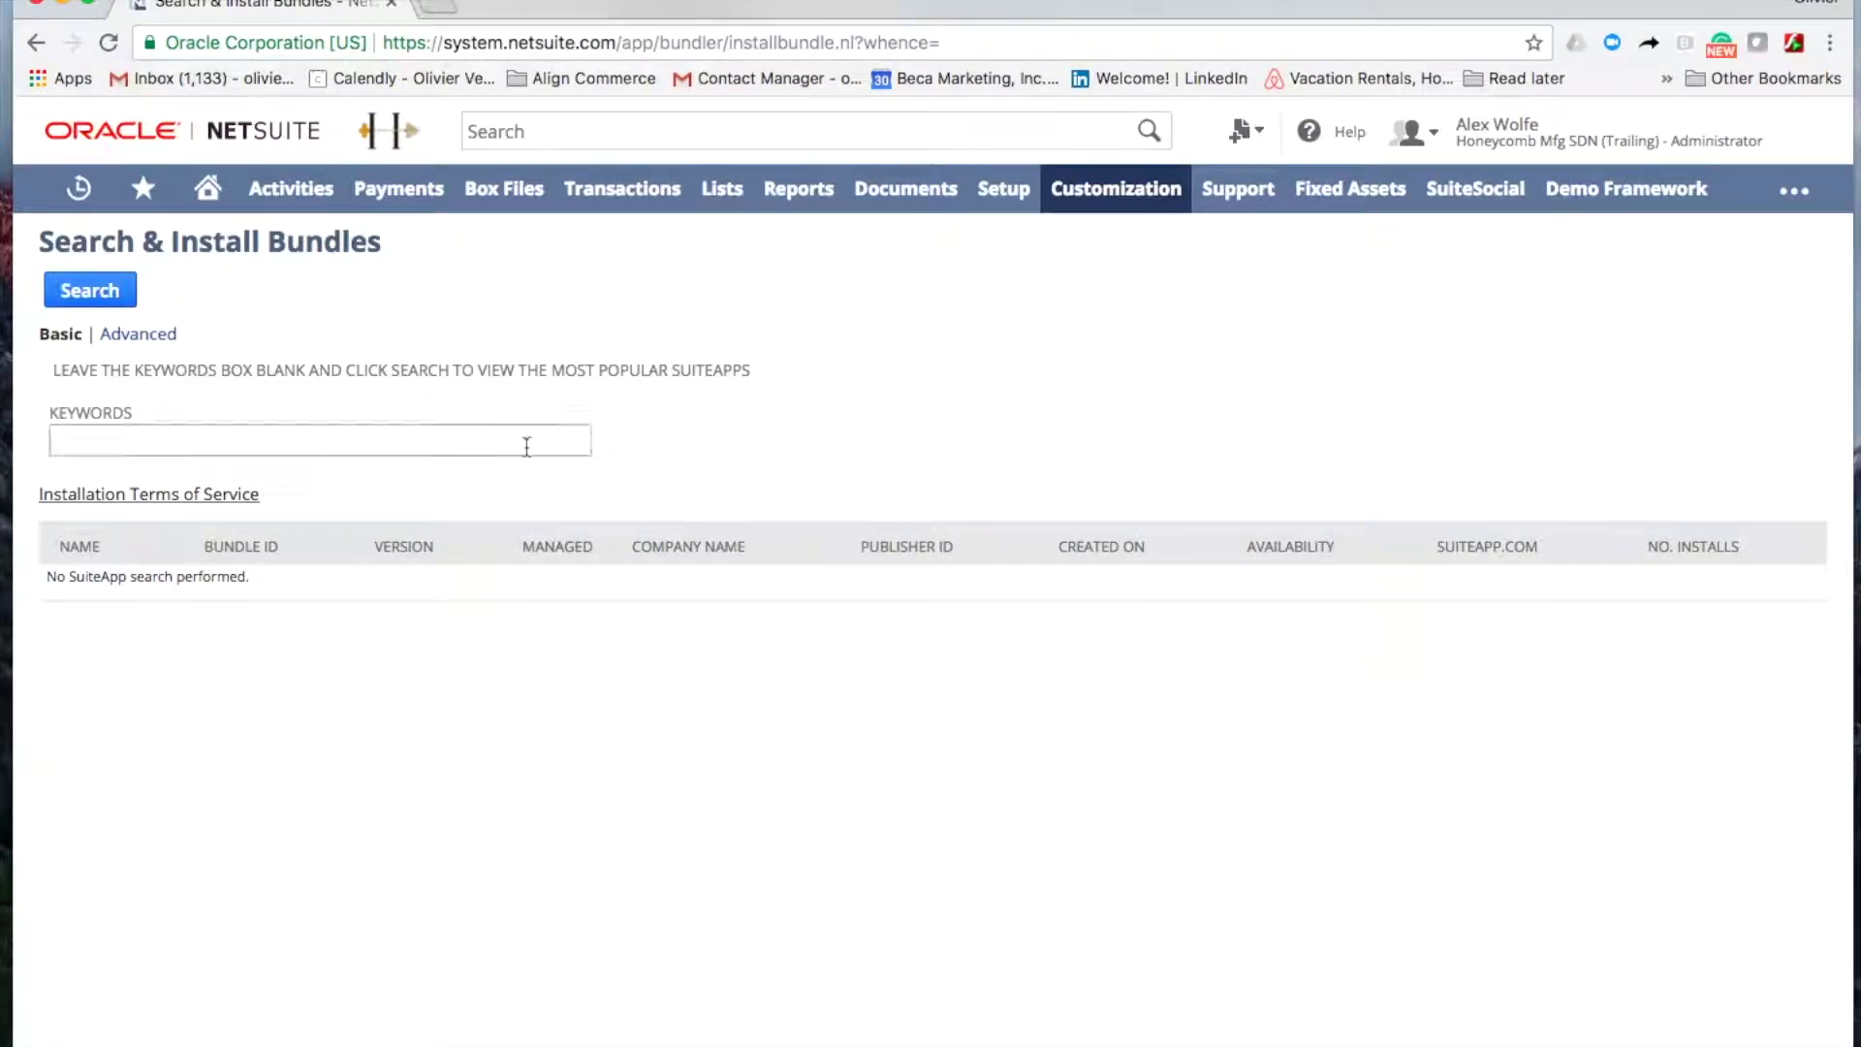
click(525, 445)
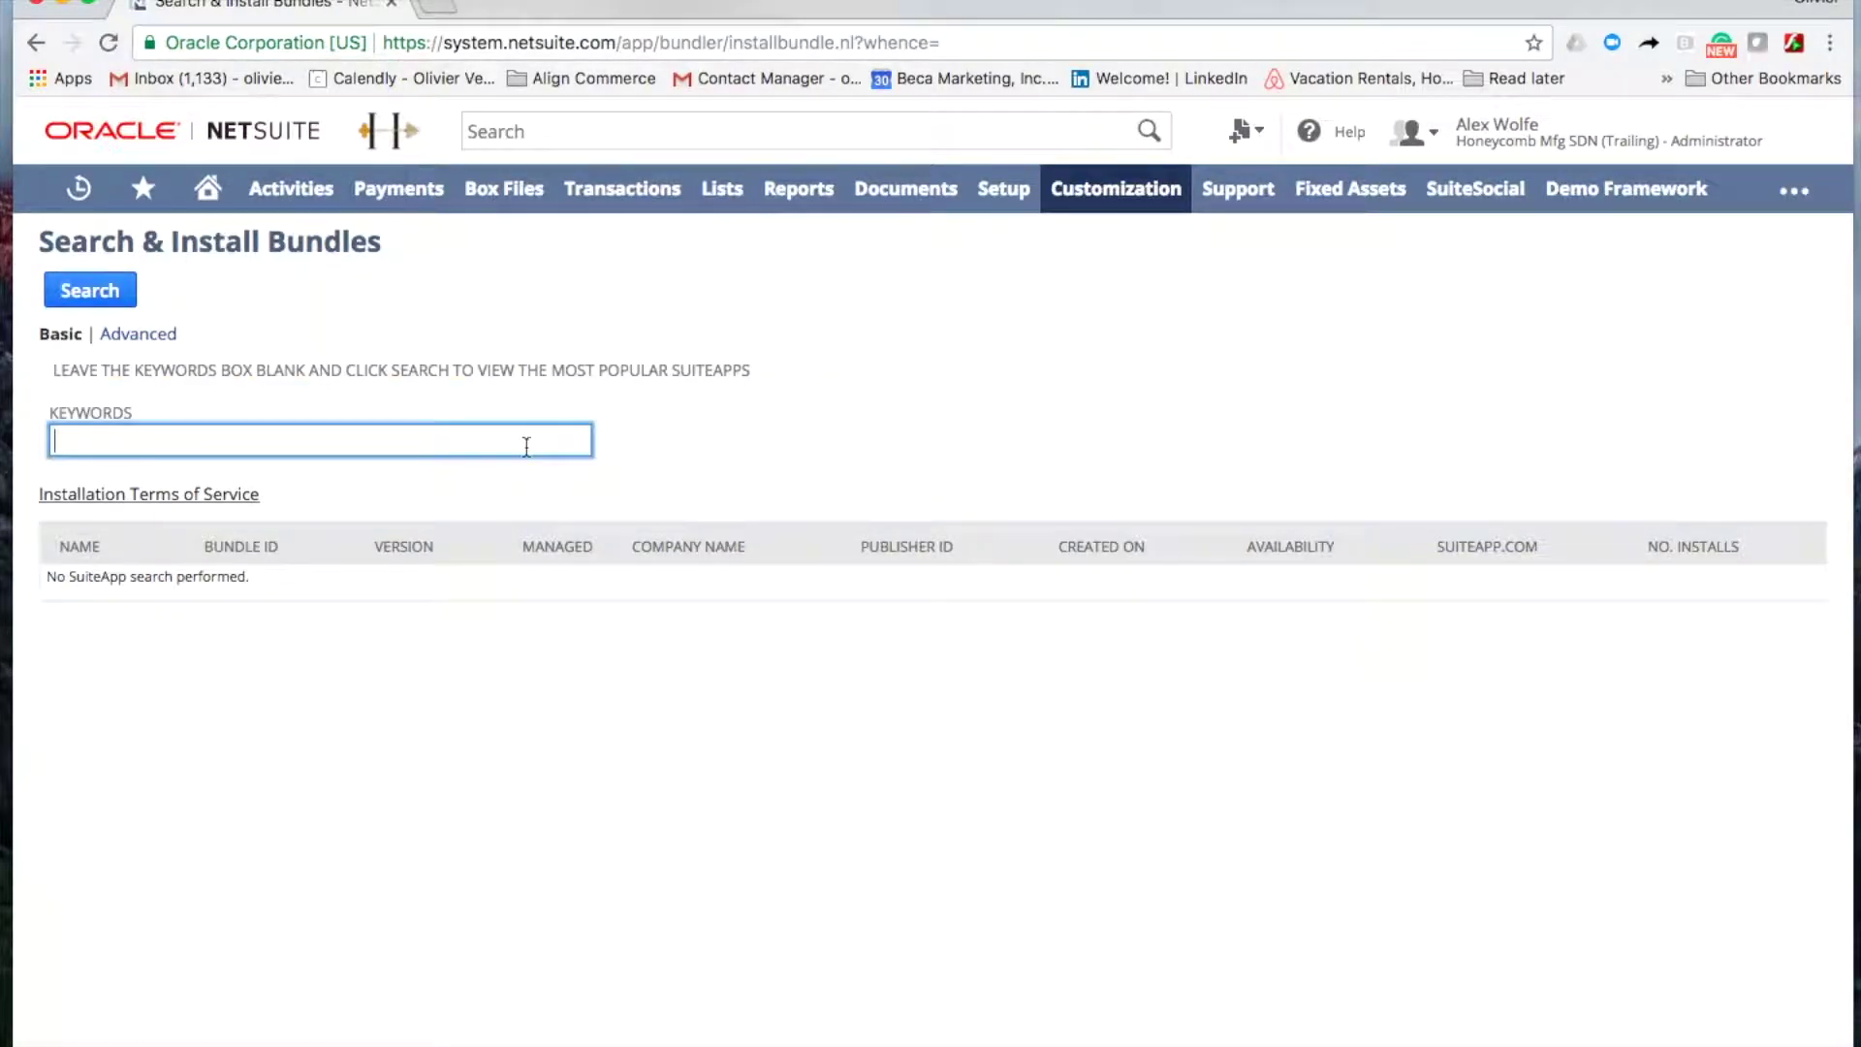
text(veem)
key(Return)
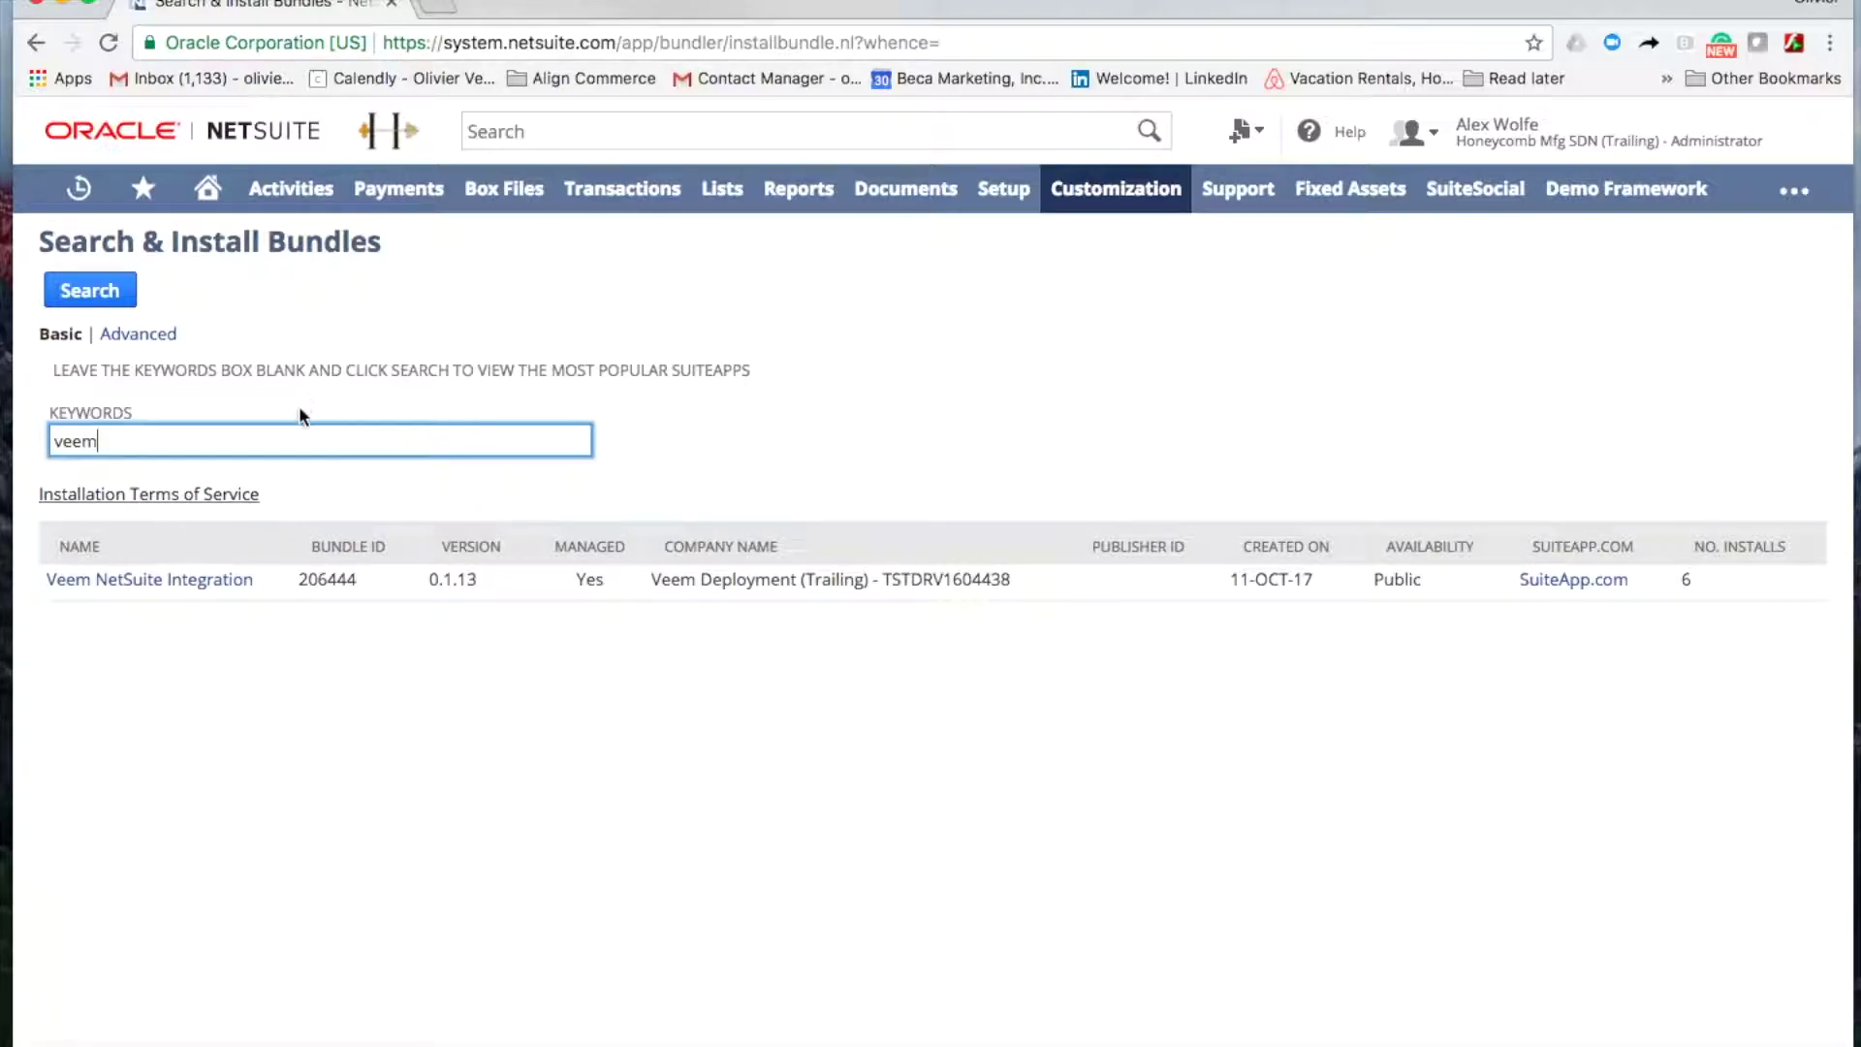
click(220, 590)
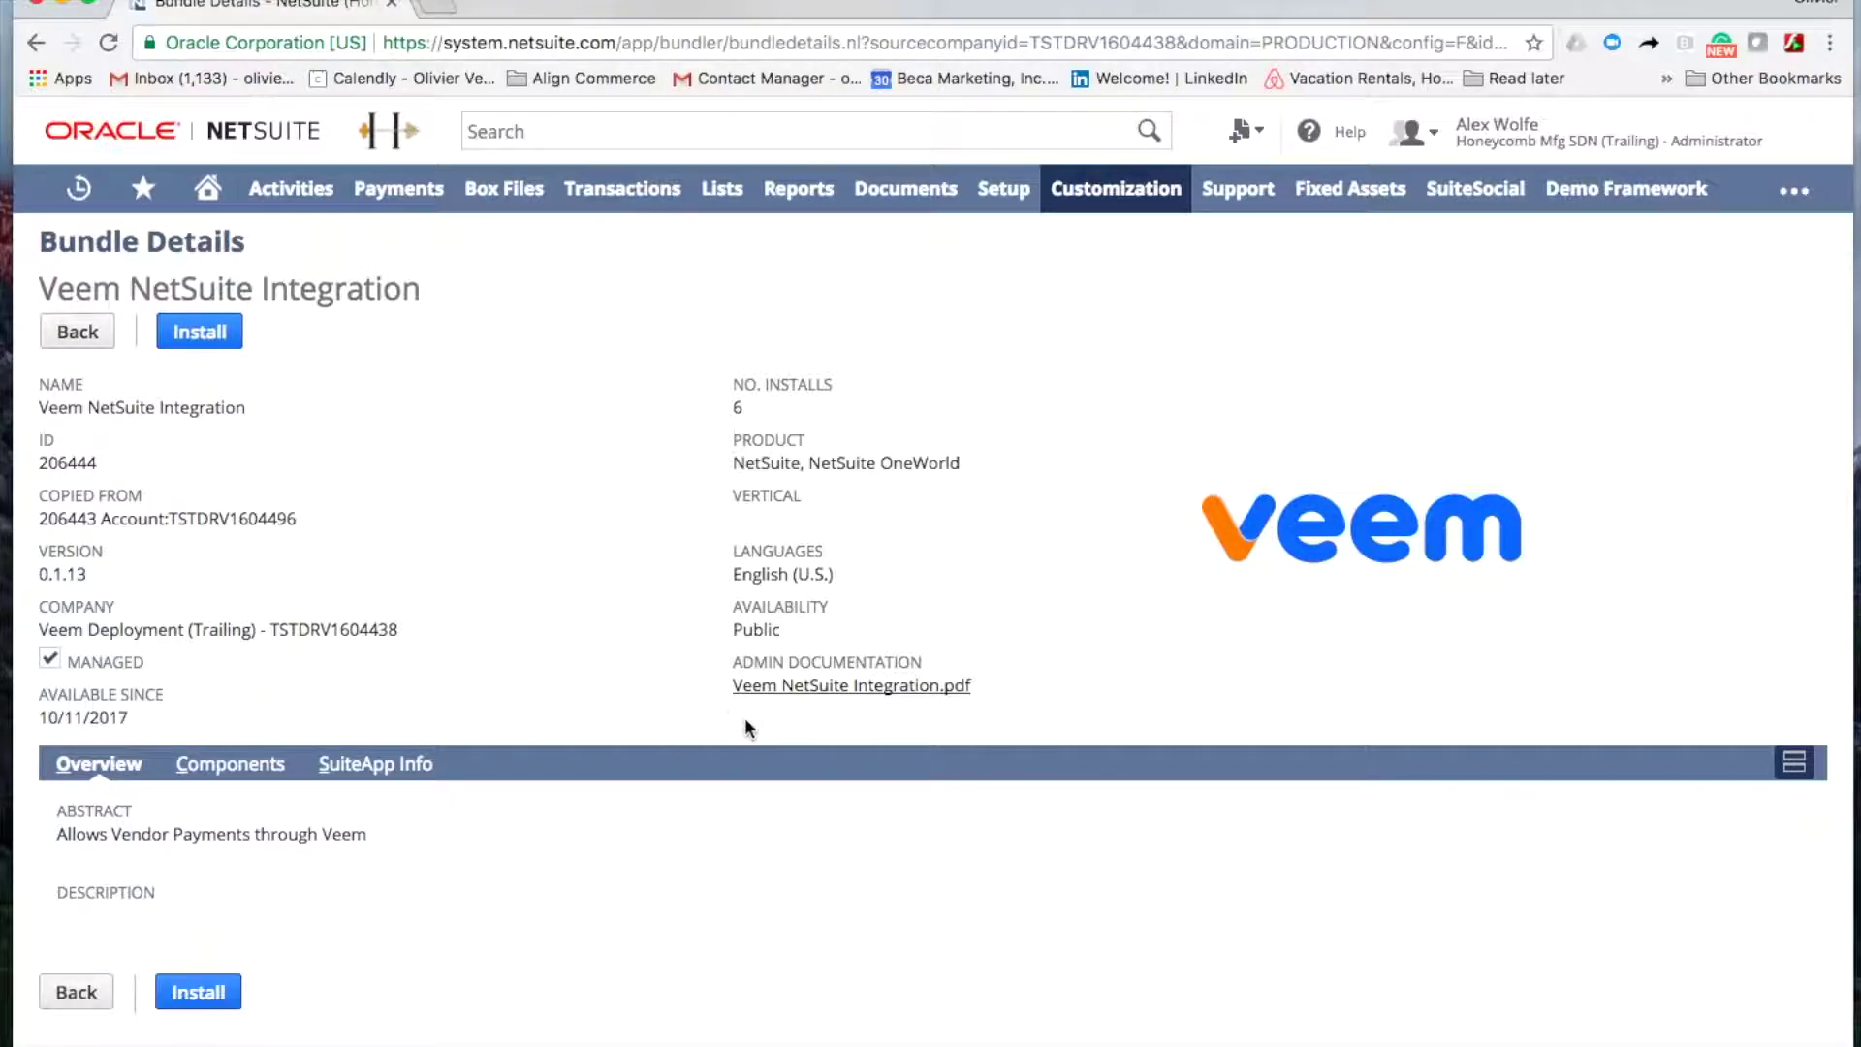
Review the admin documentation PDF, then install the Veem NetSuite Integration bundle, accepting future updates.
click(933, 691)
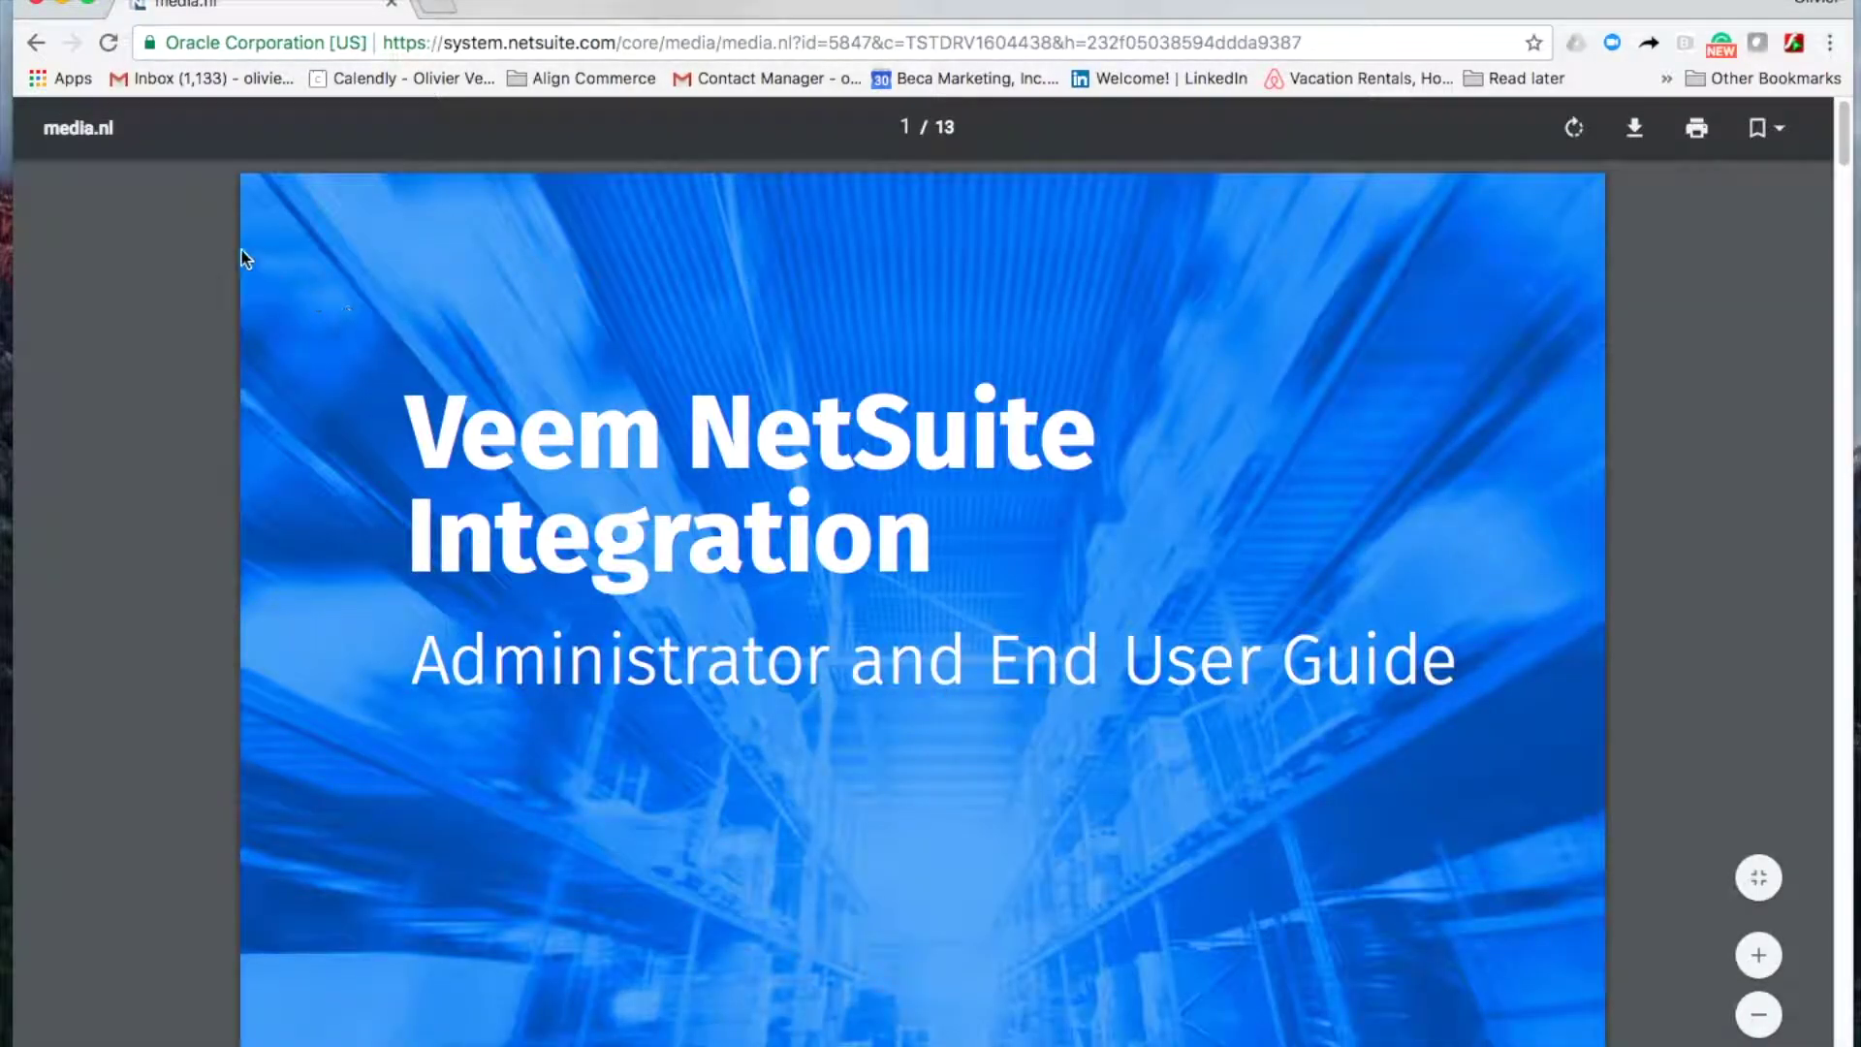
click(35, 42)
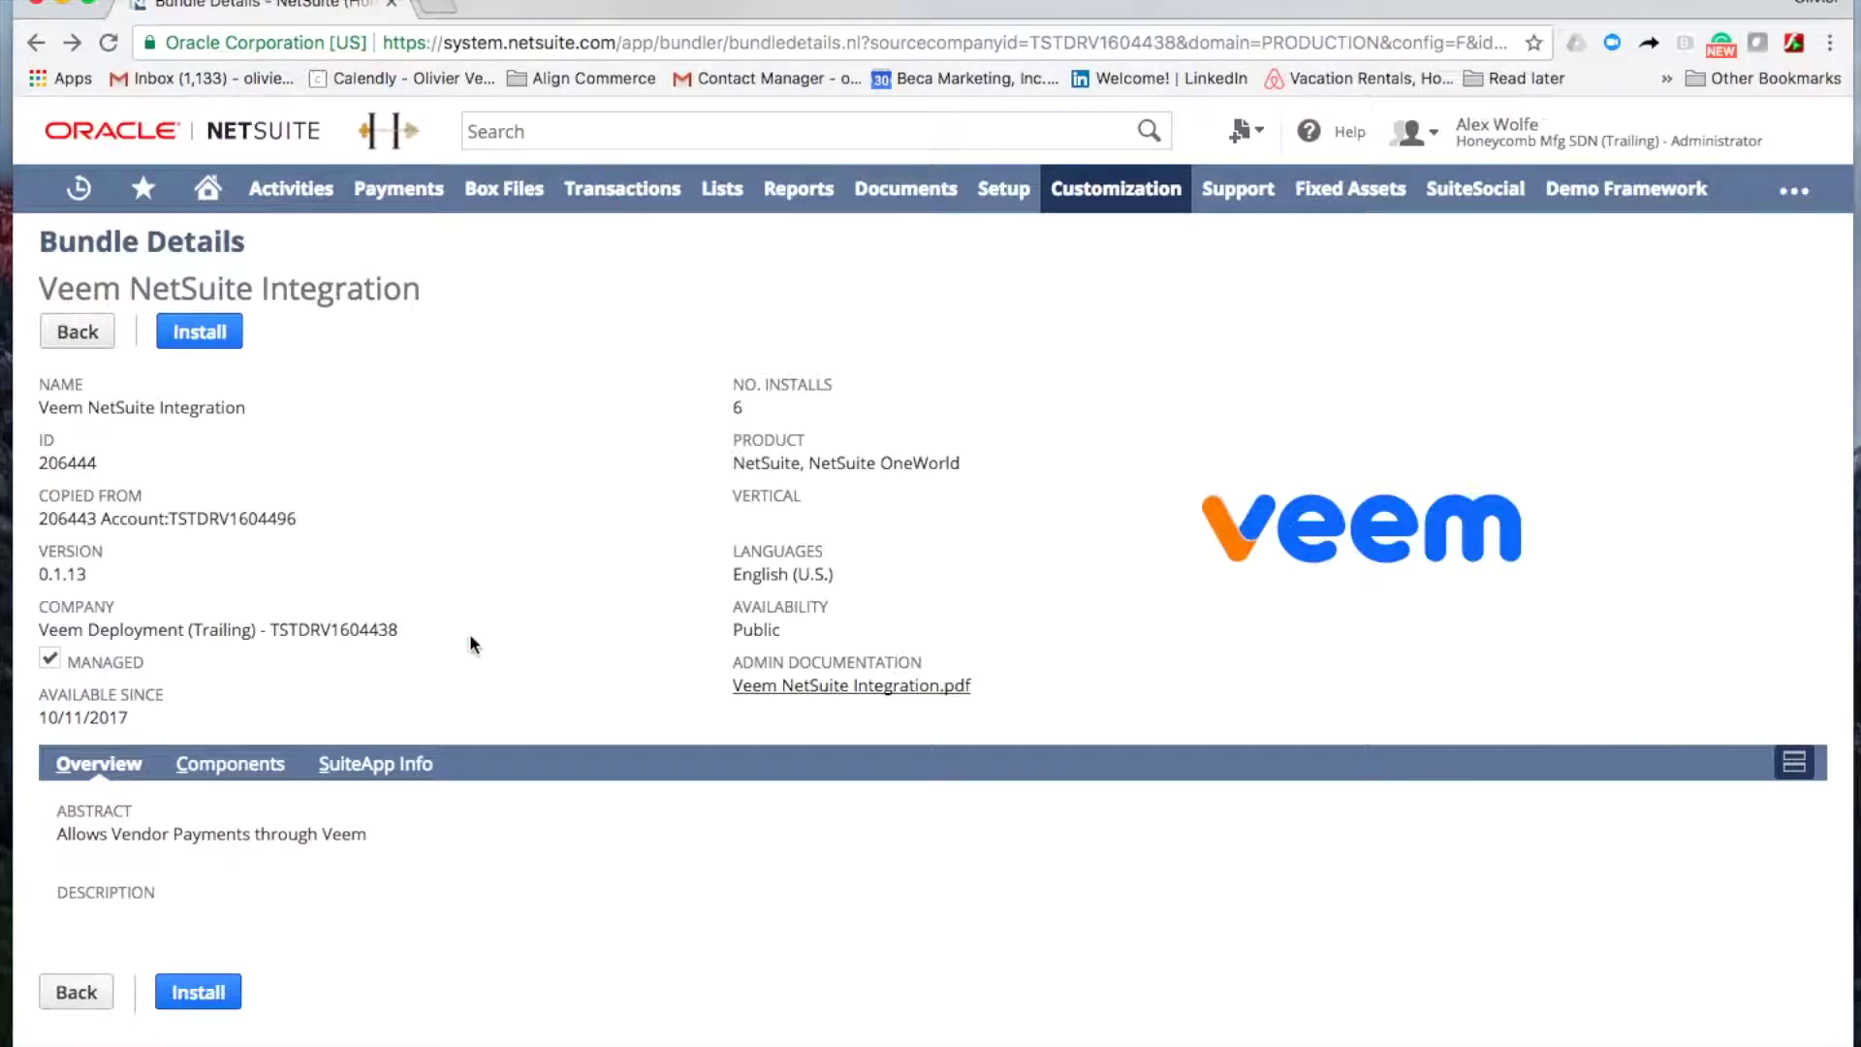
click(207, 996)
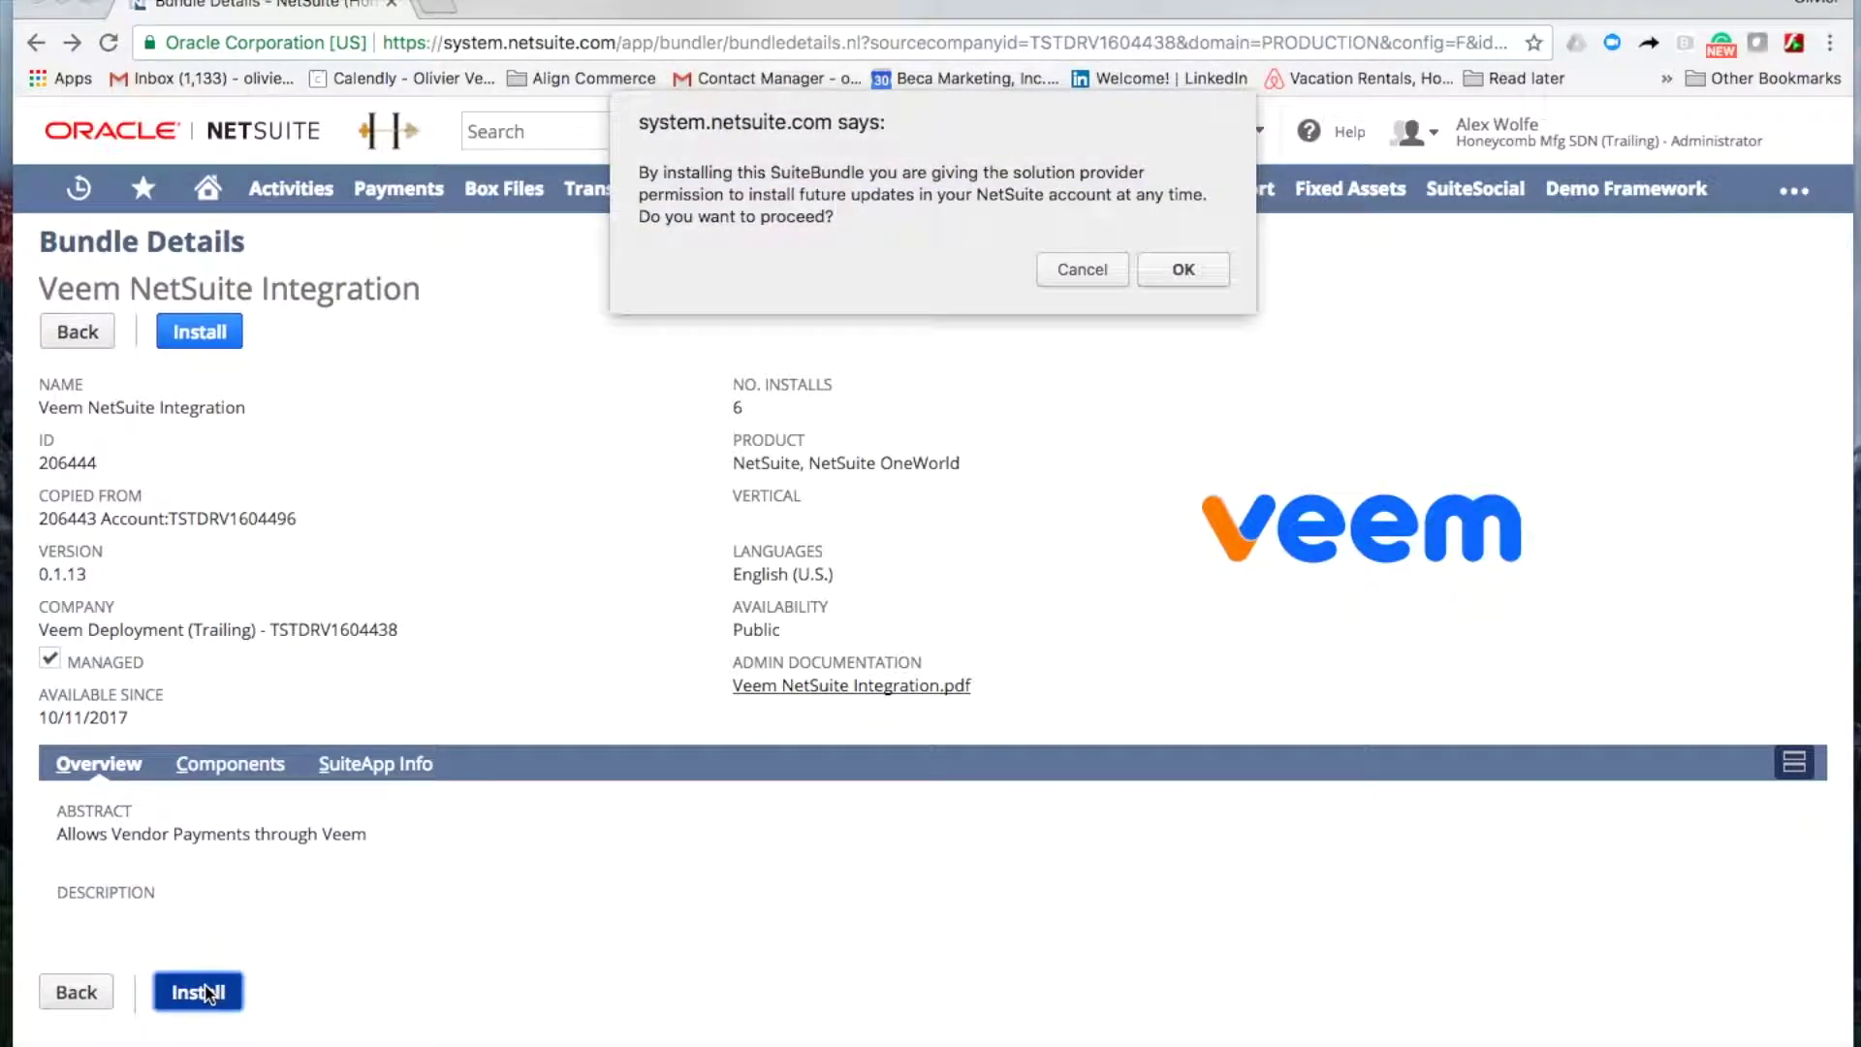
click(1178, 270)
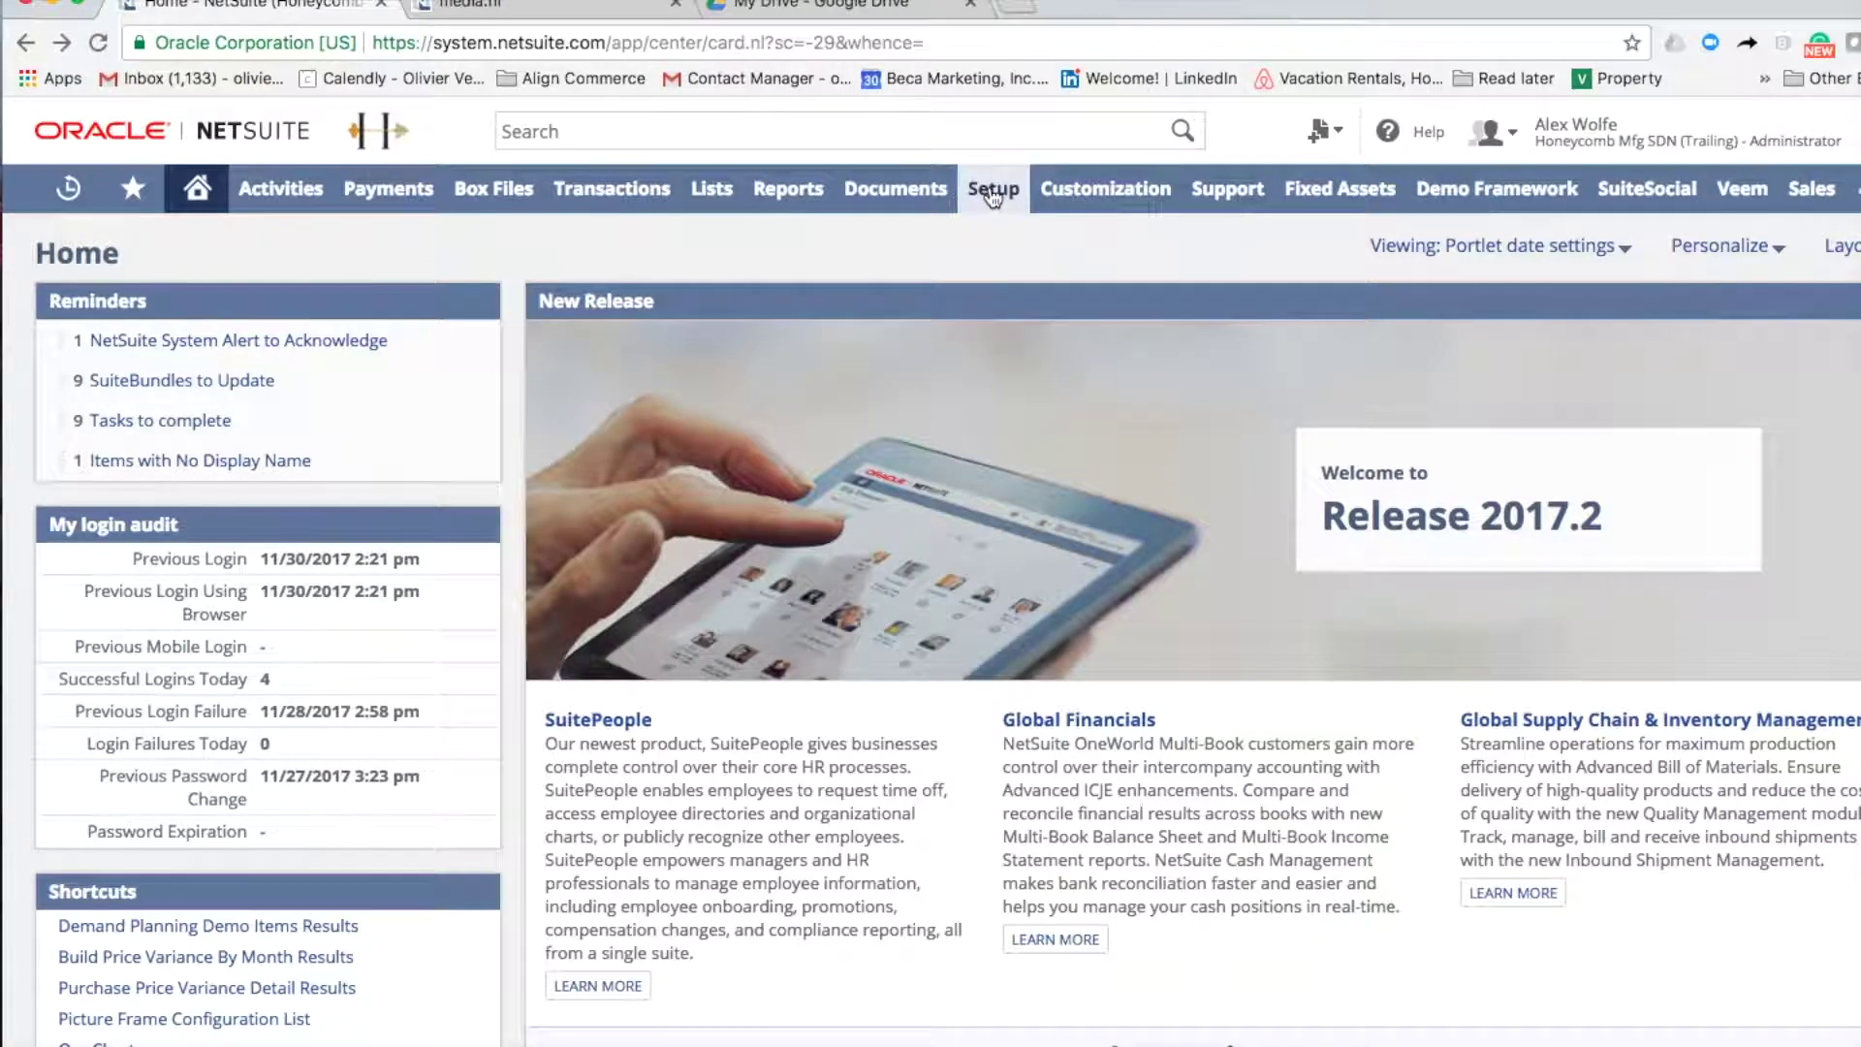
Open the Chart of Accounts and bring the 1000 Checking and 1002 Savings bank accounts into view.
mouse_move(991, 190)
mouse_move(1020, 329)
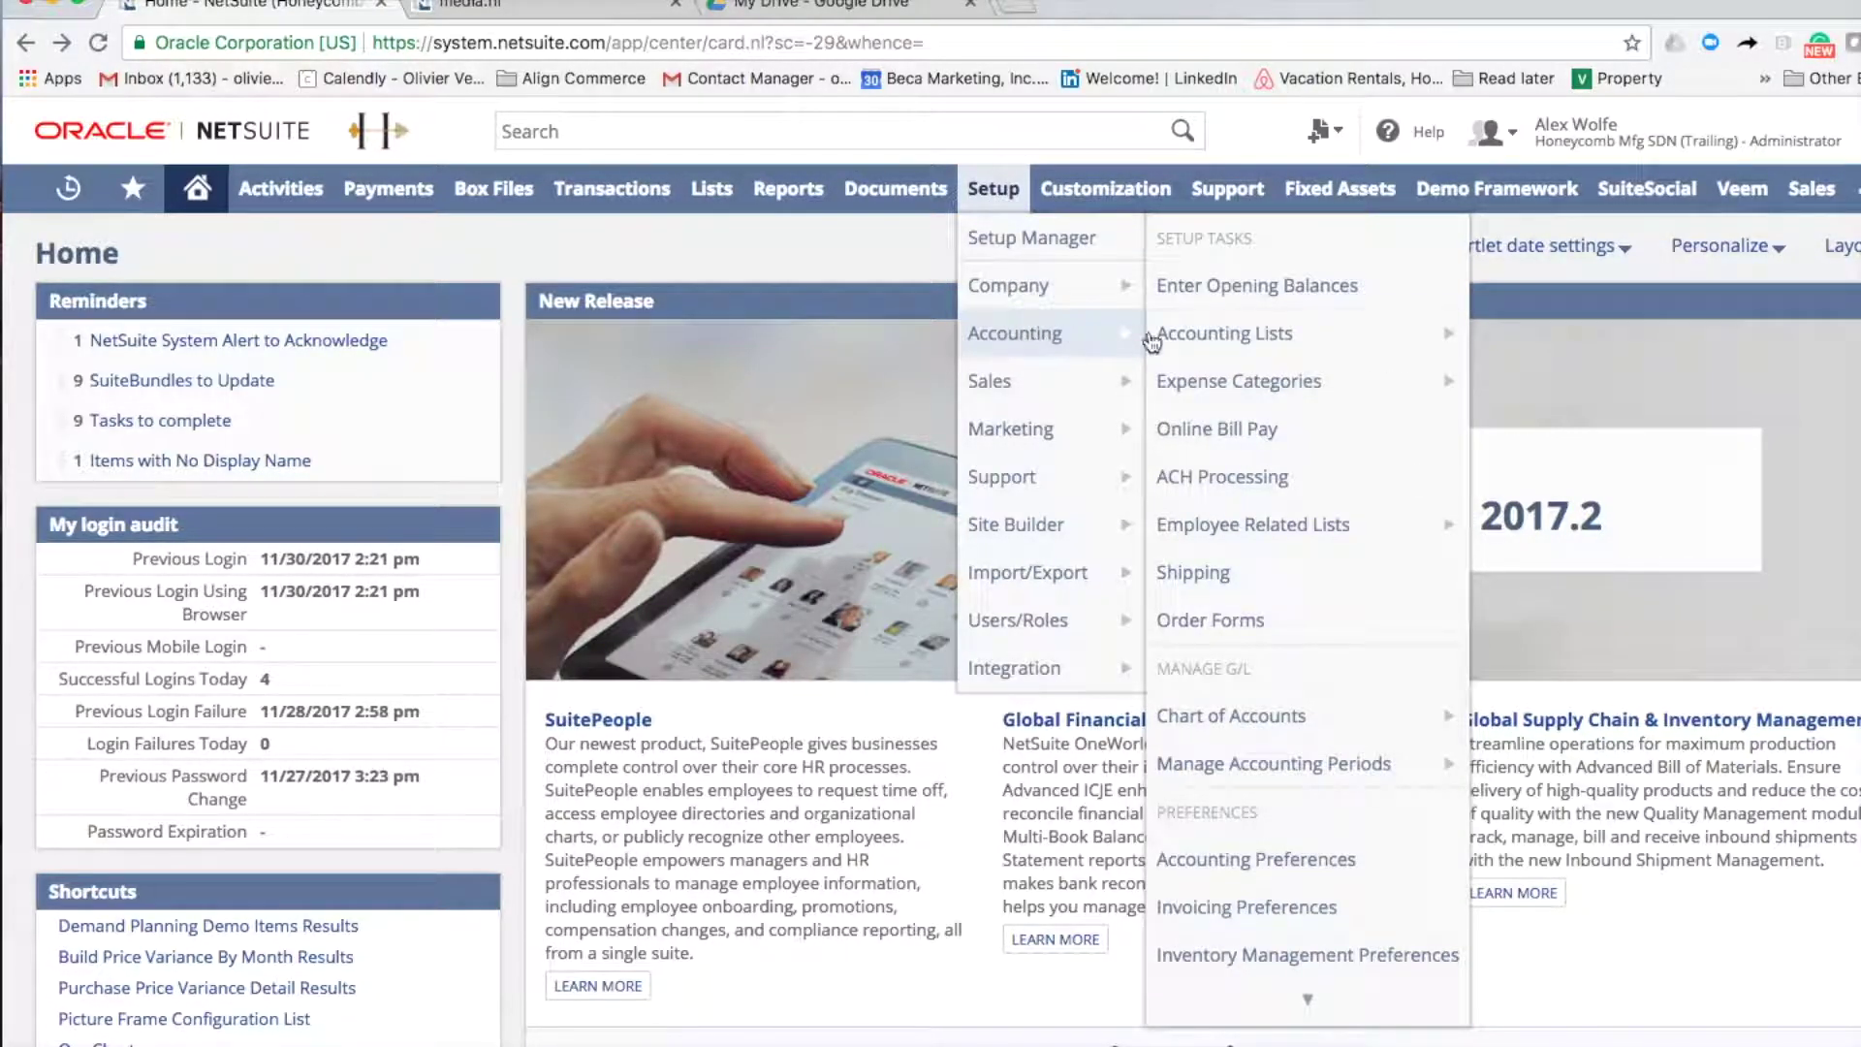
mouse_move(1207, 344)
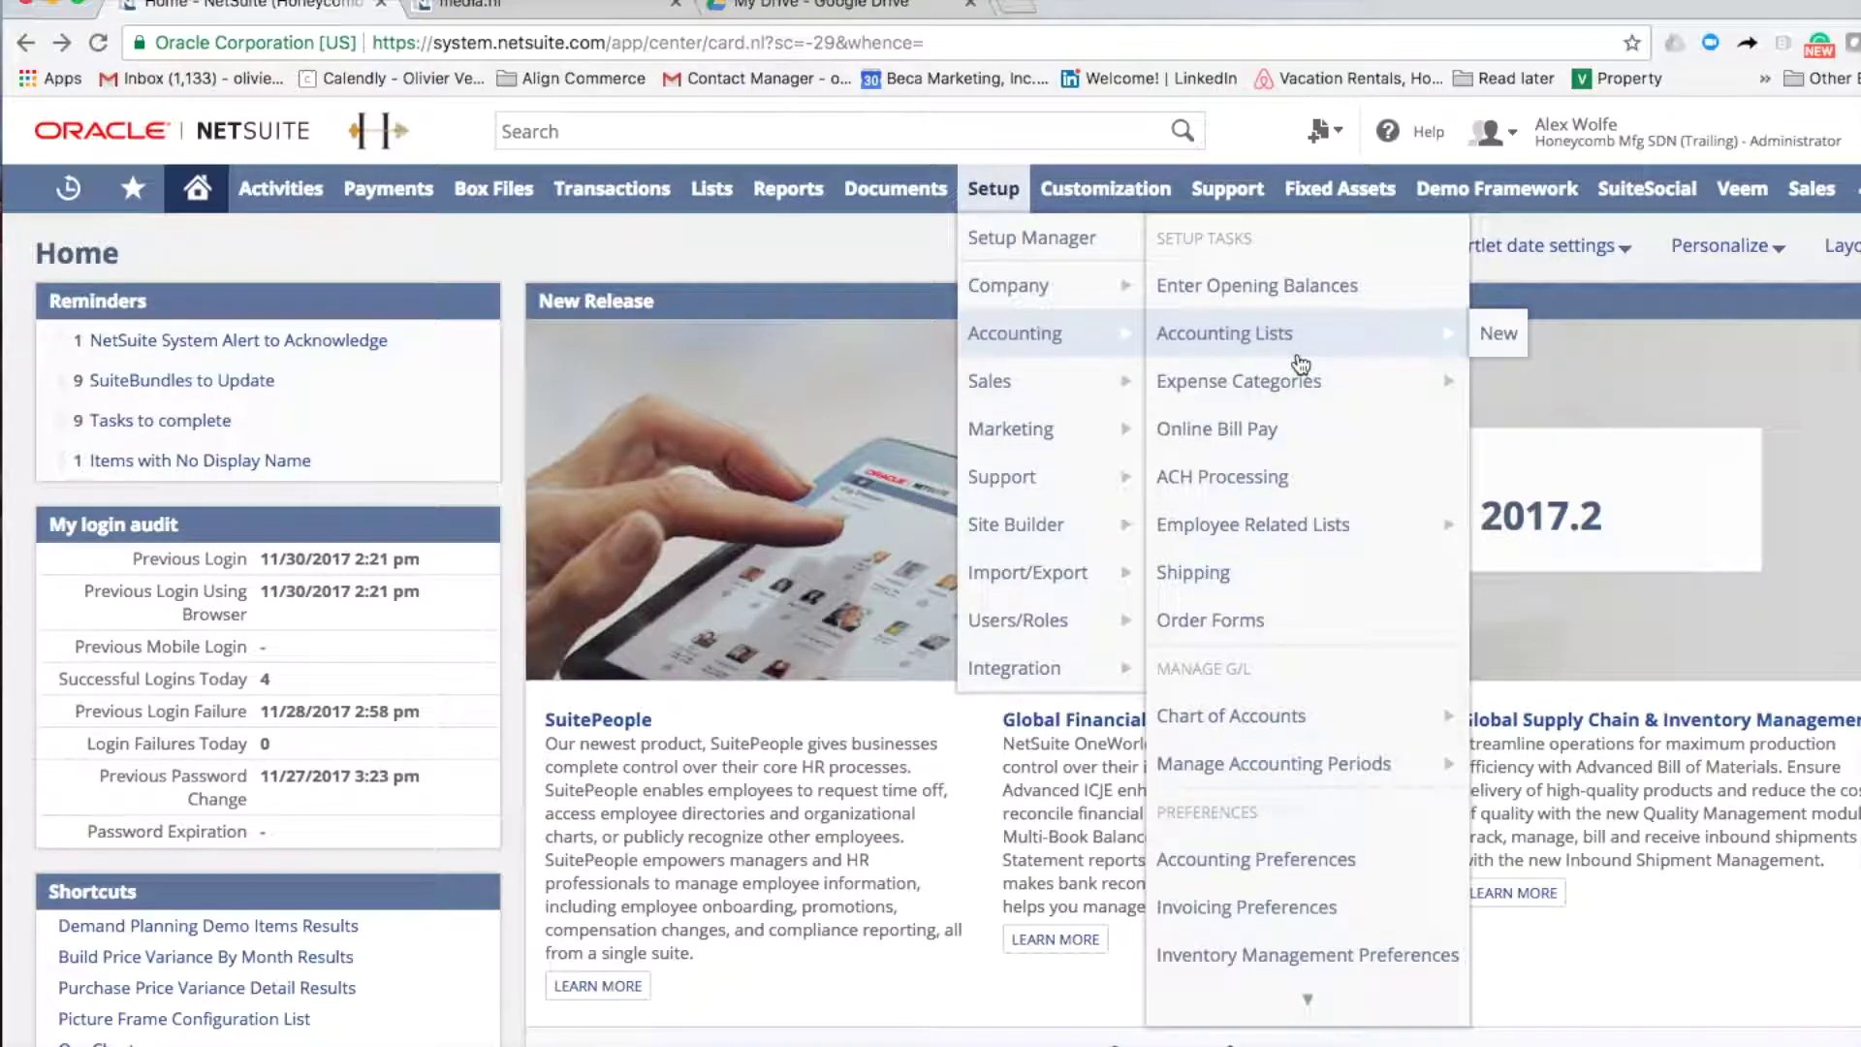
mouse_move(1300, 727)
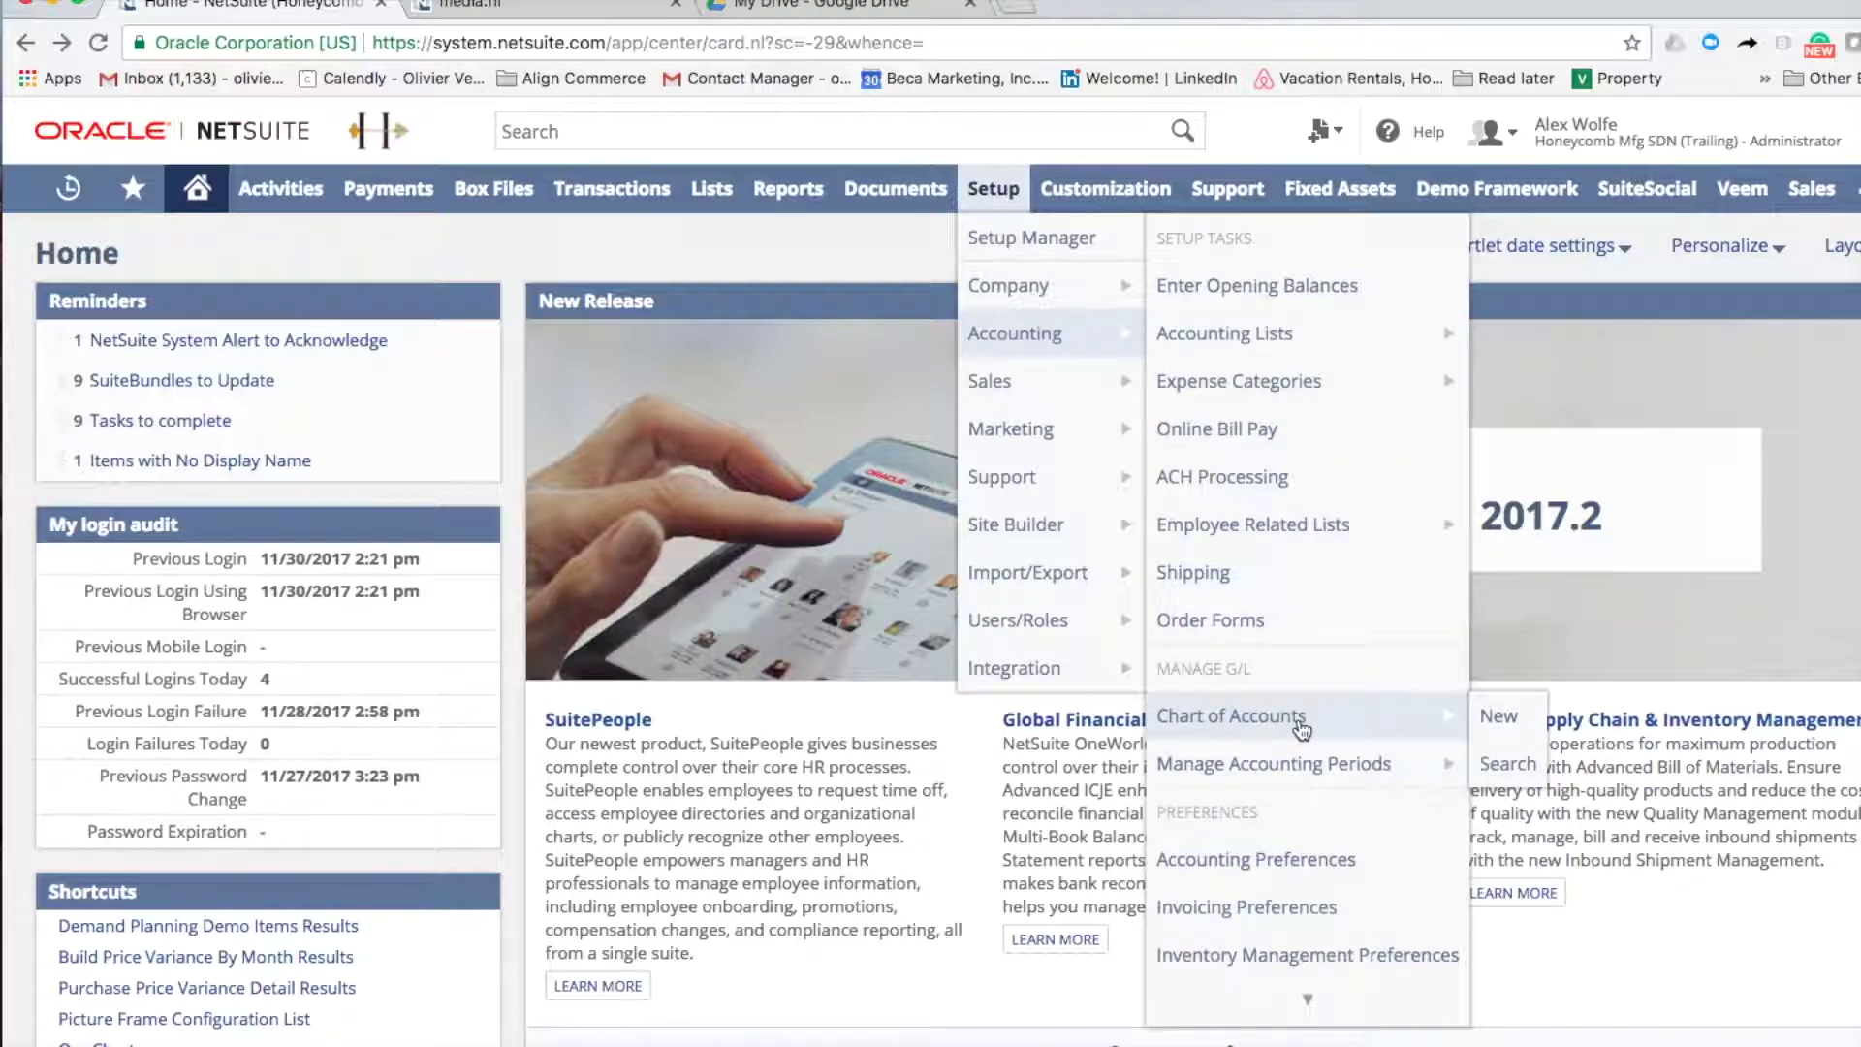
click(1231, 715)
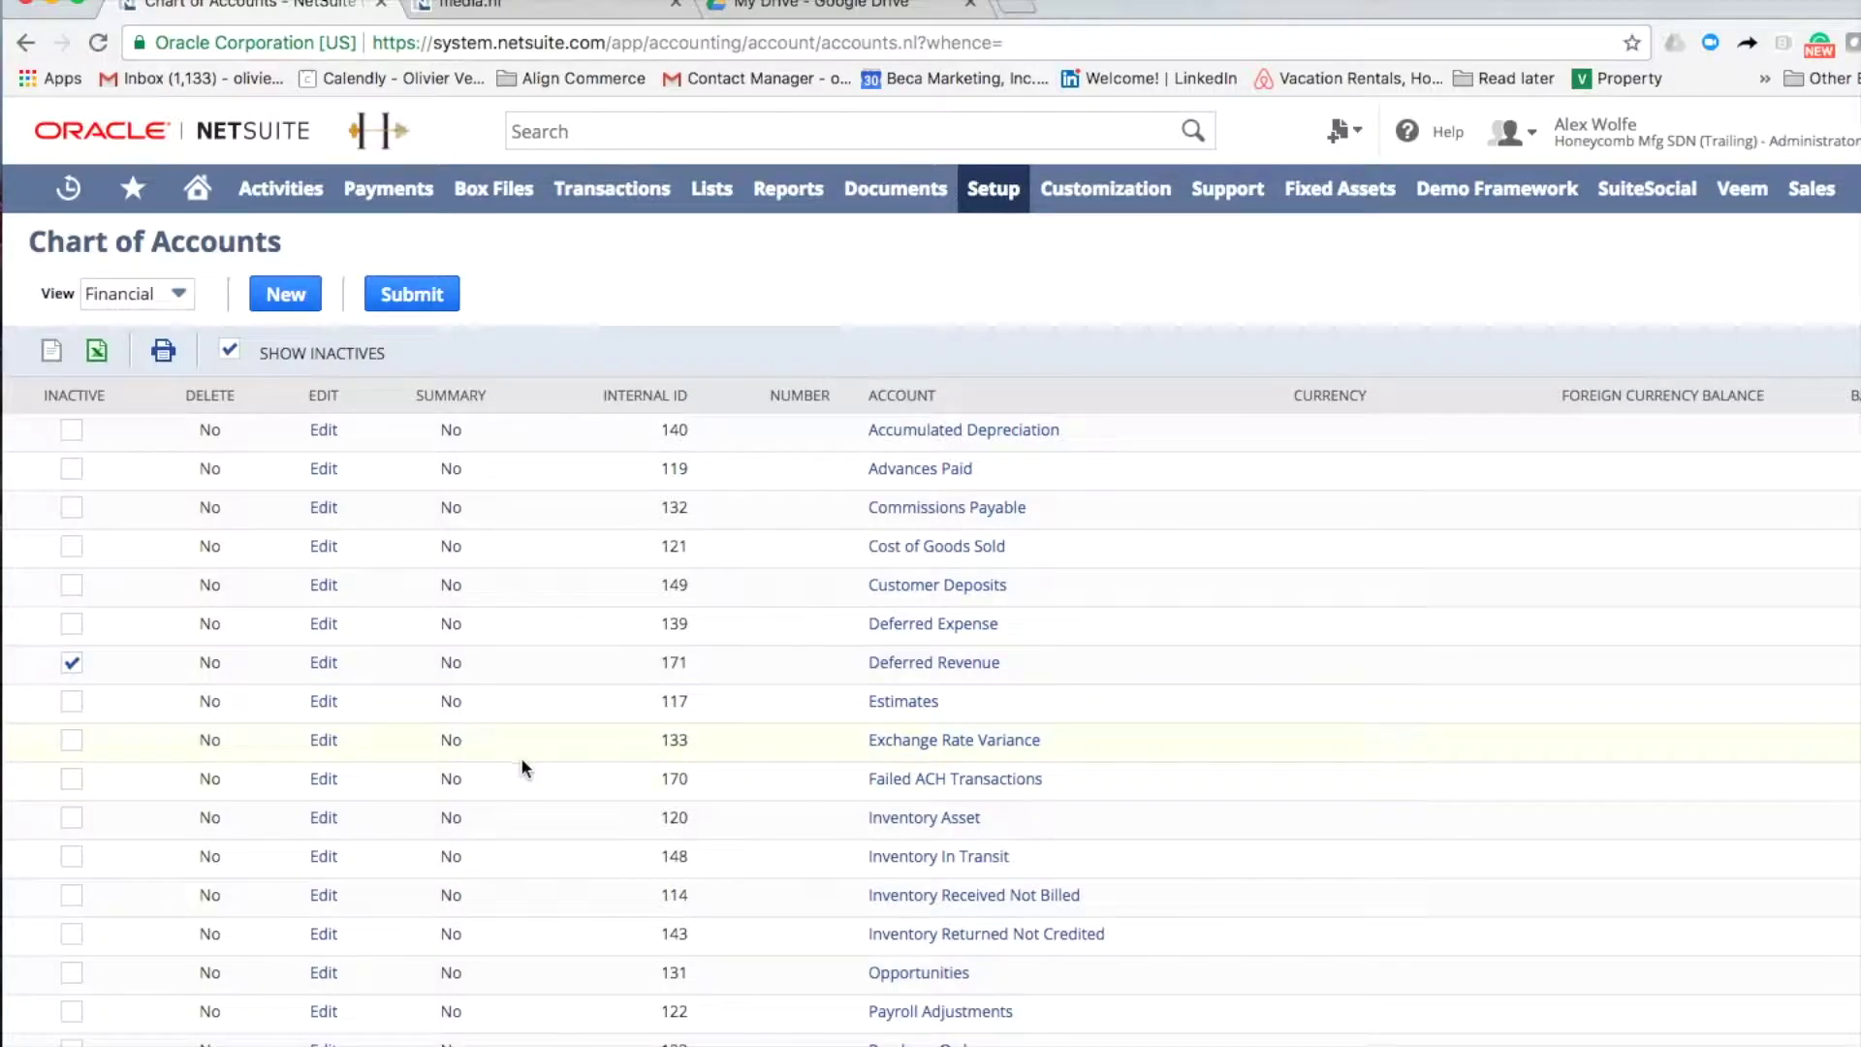
scroll(530, 765, down, 1)
scroll(534, 785, down, 5)
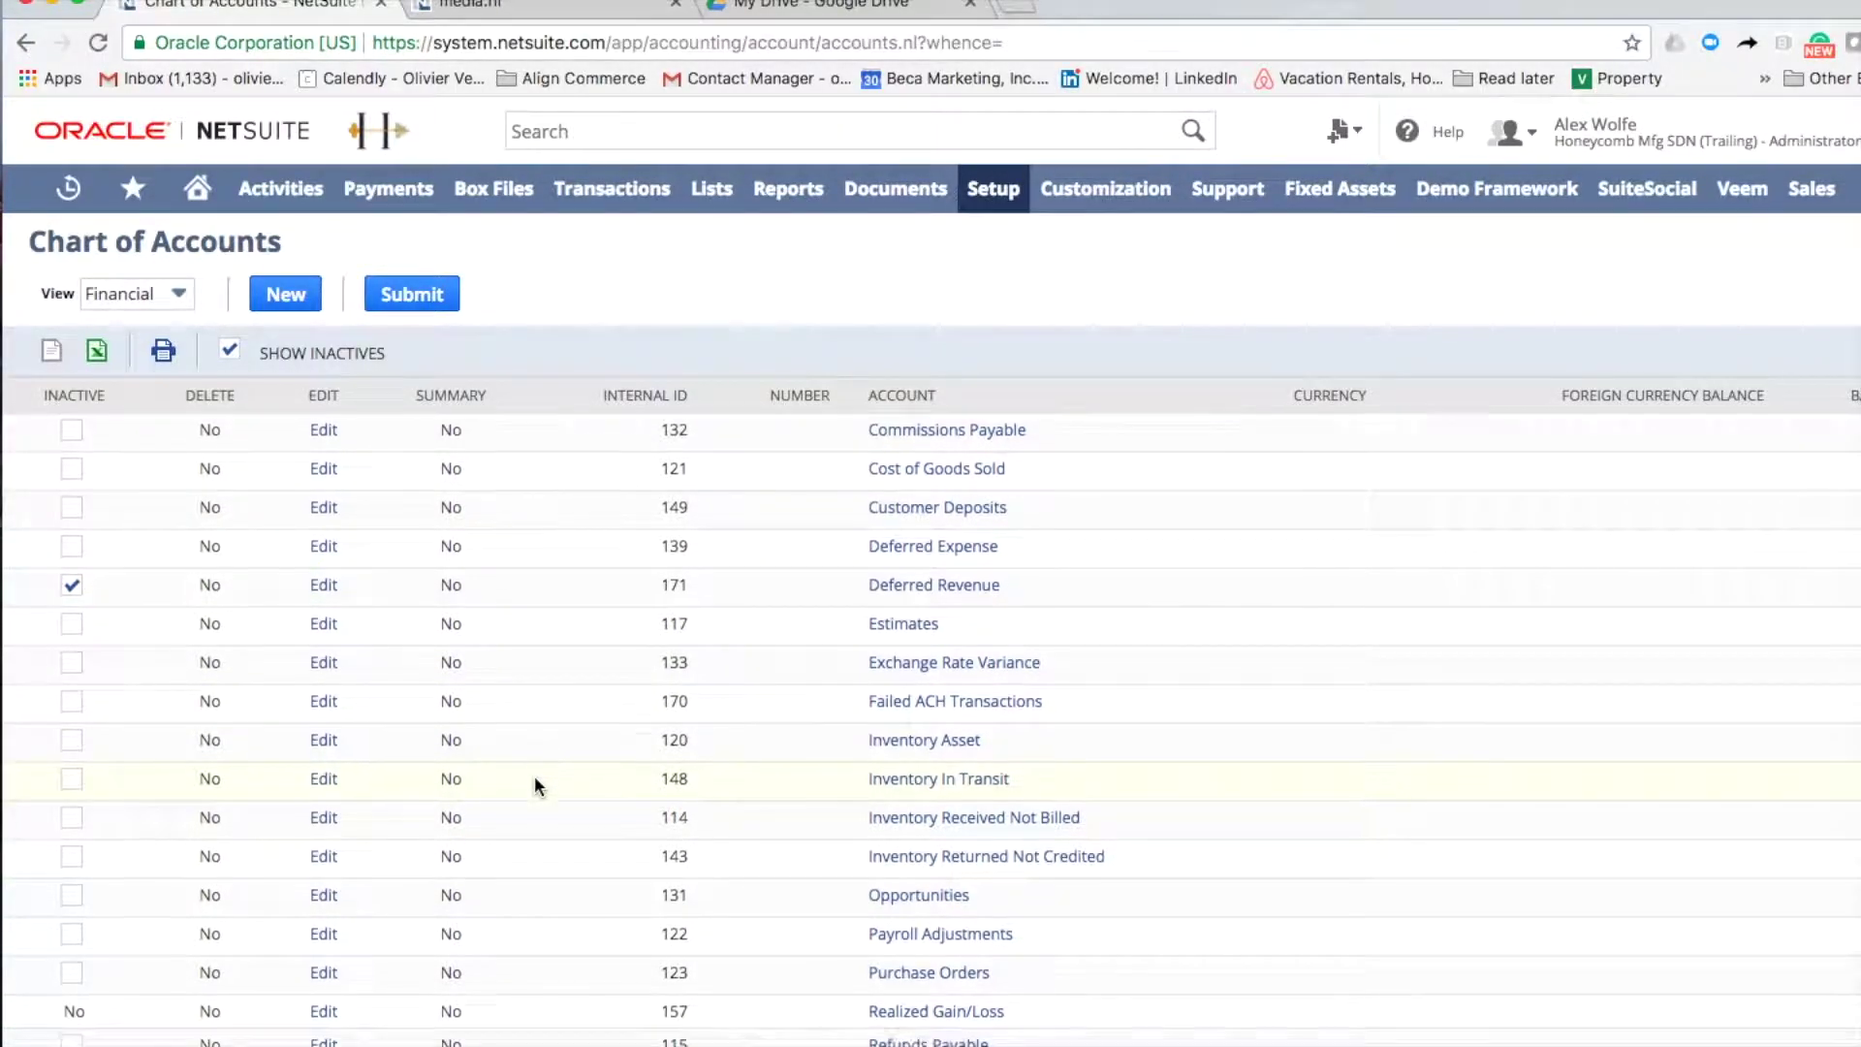
scroll(535, 790, down, 10)
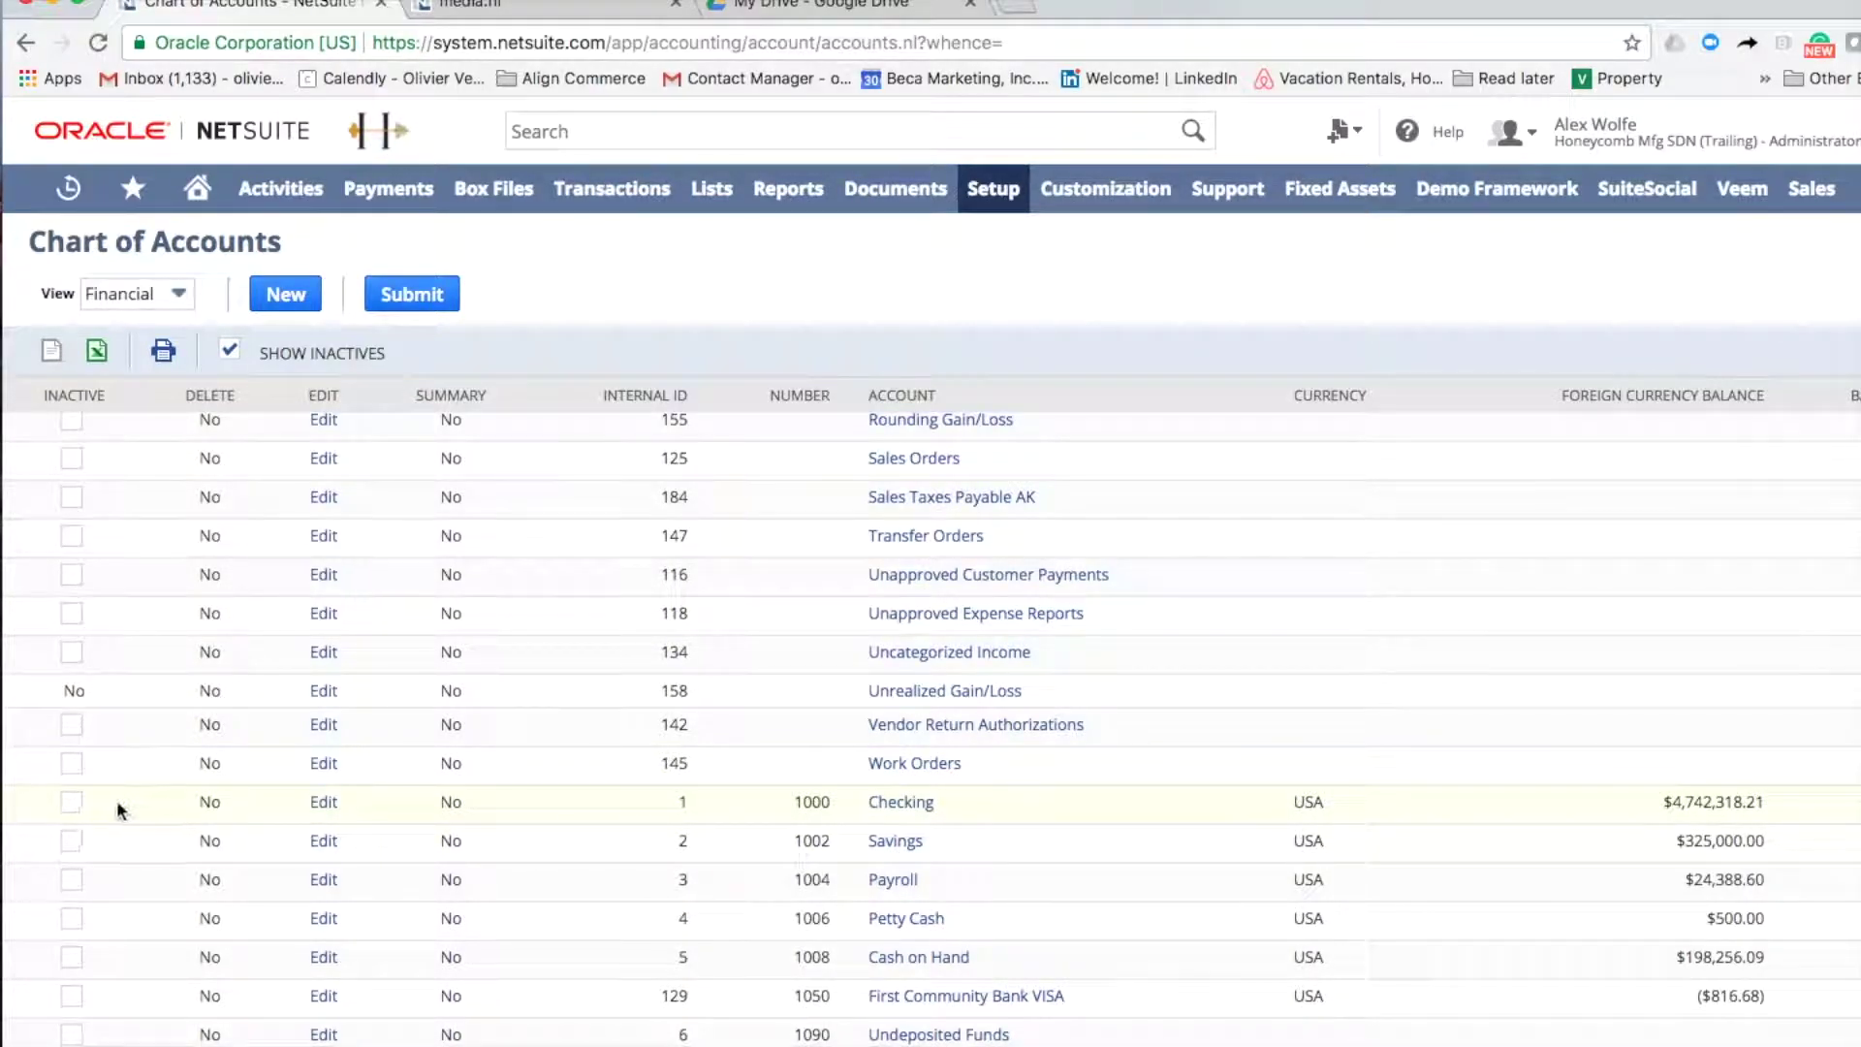
Resubmit the 1000 Checking account record unchanged, confirming the 'record has not changed' prompt.
click(324, 803)
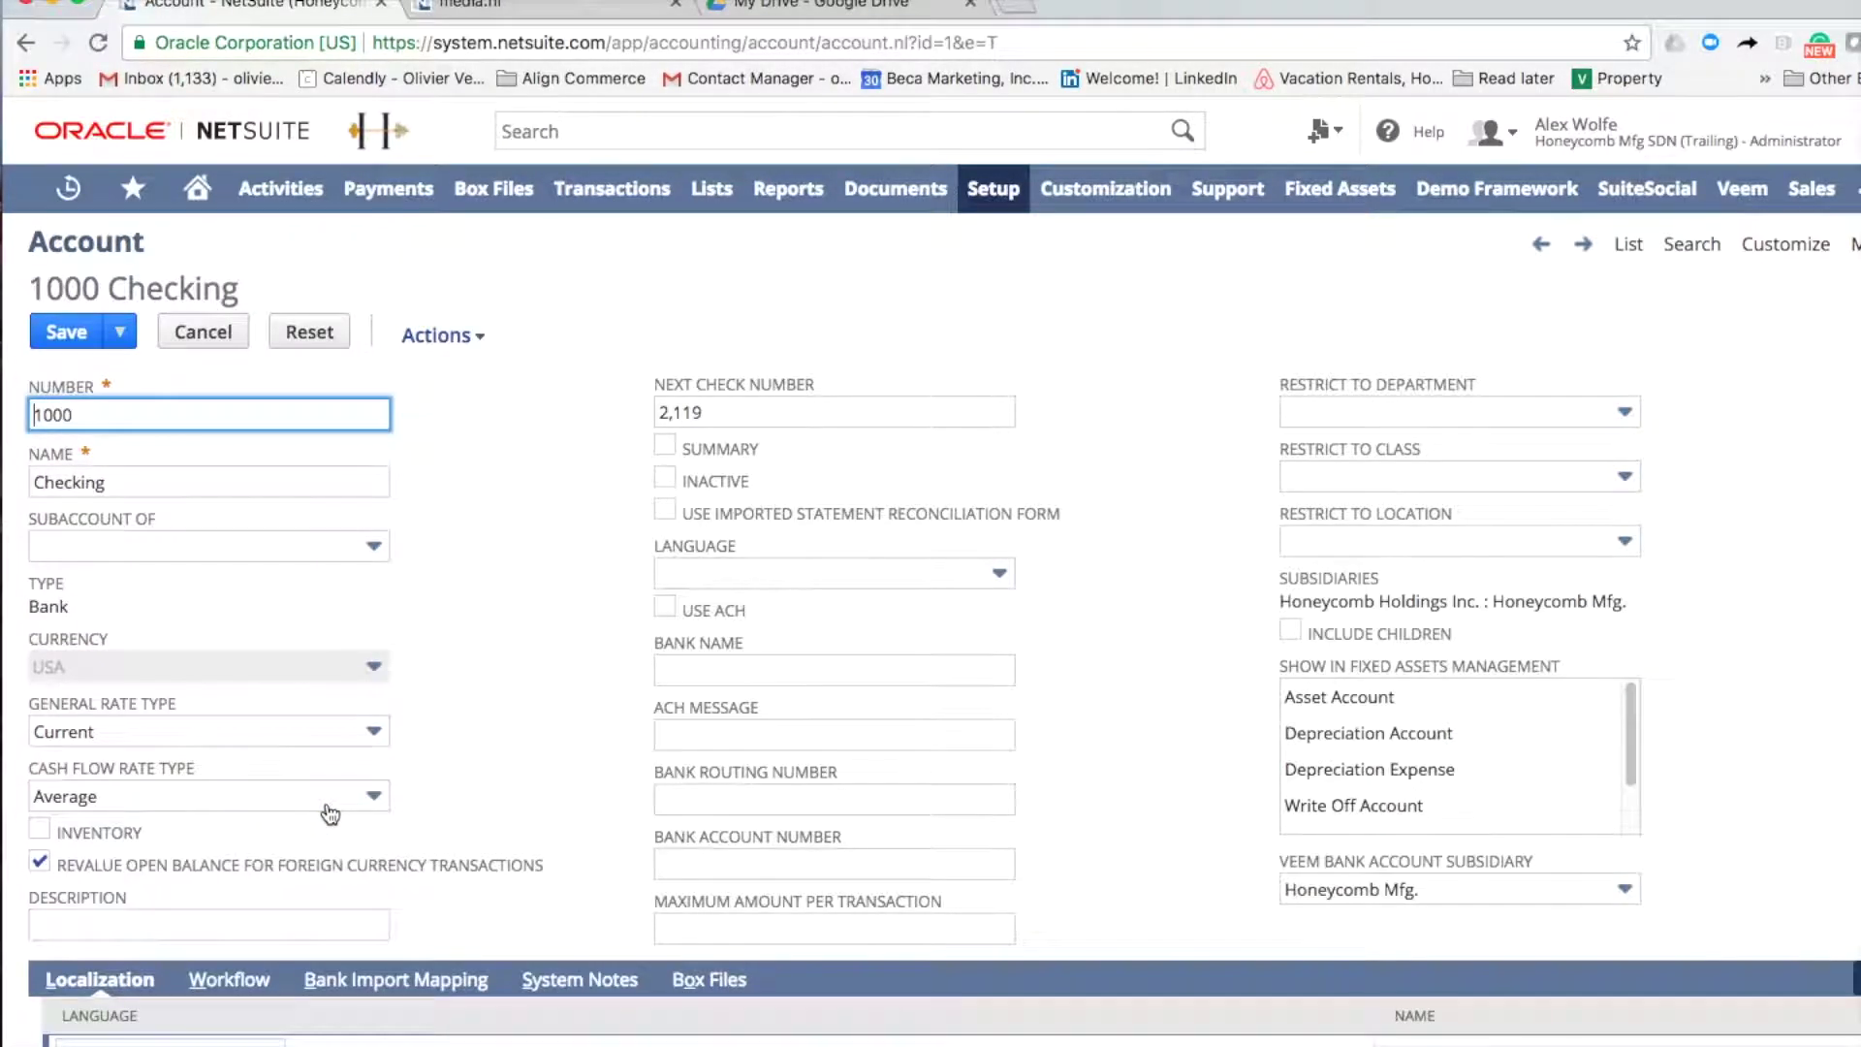
click(69, 330)
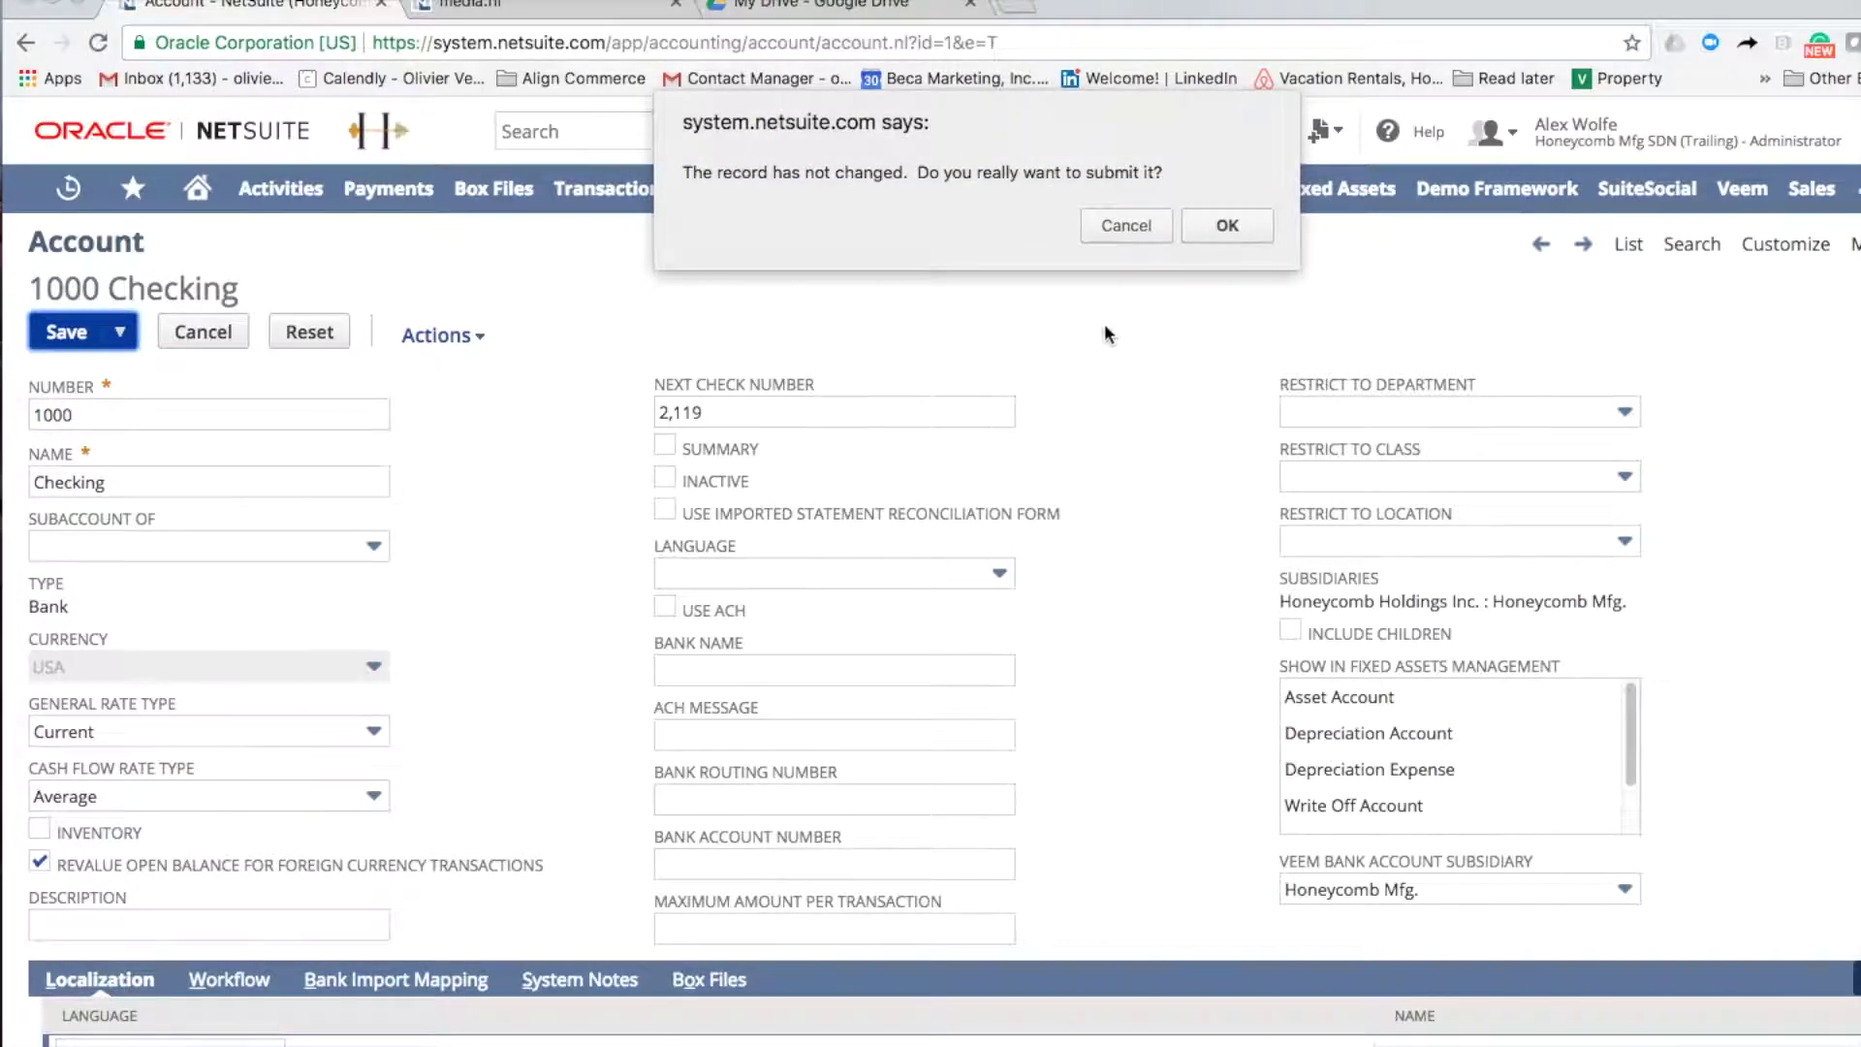
click(1227, 225)
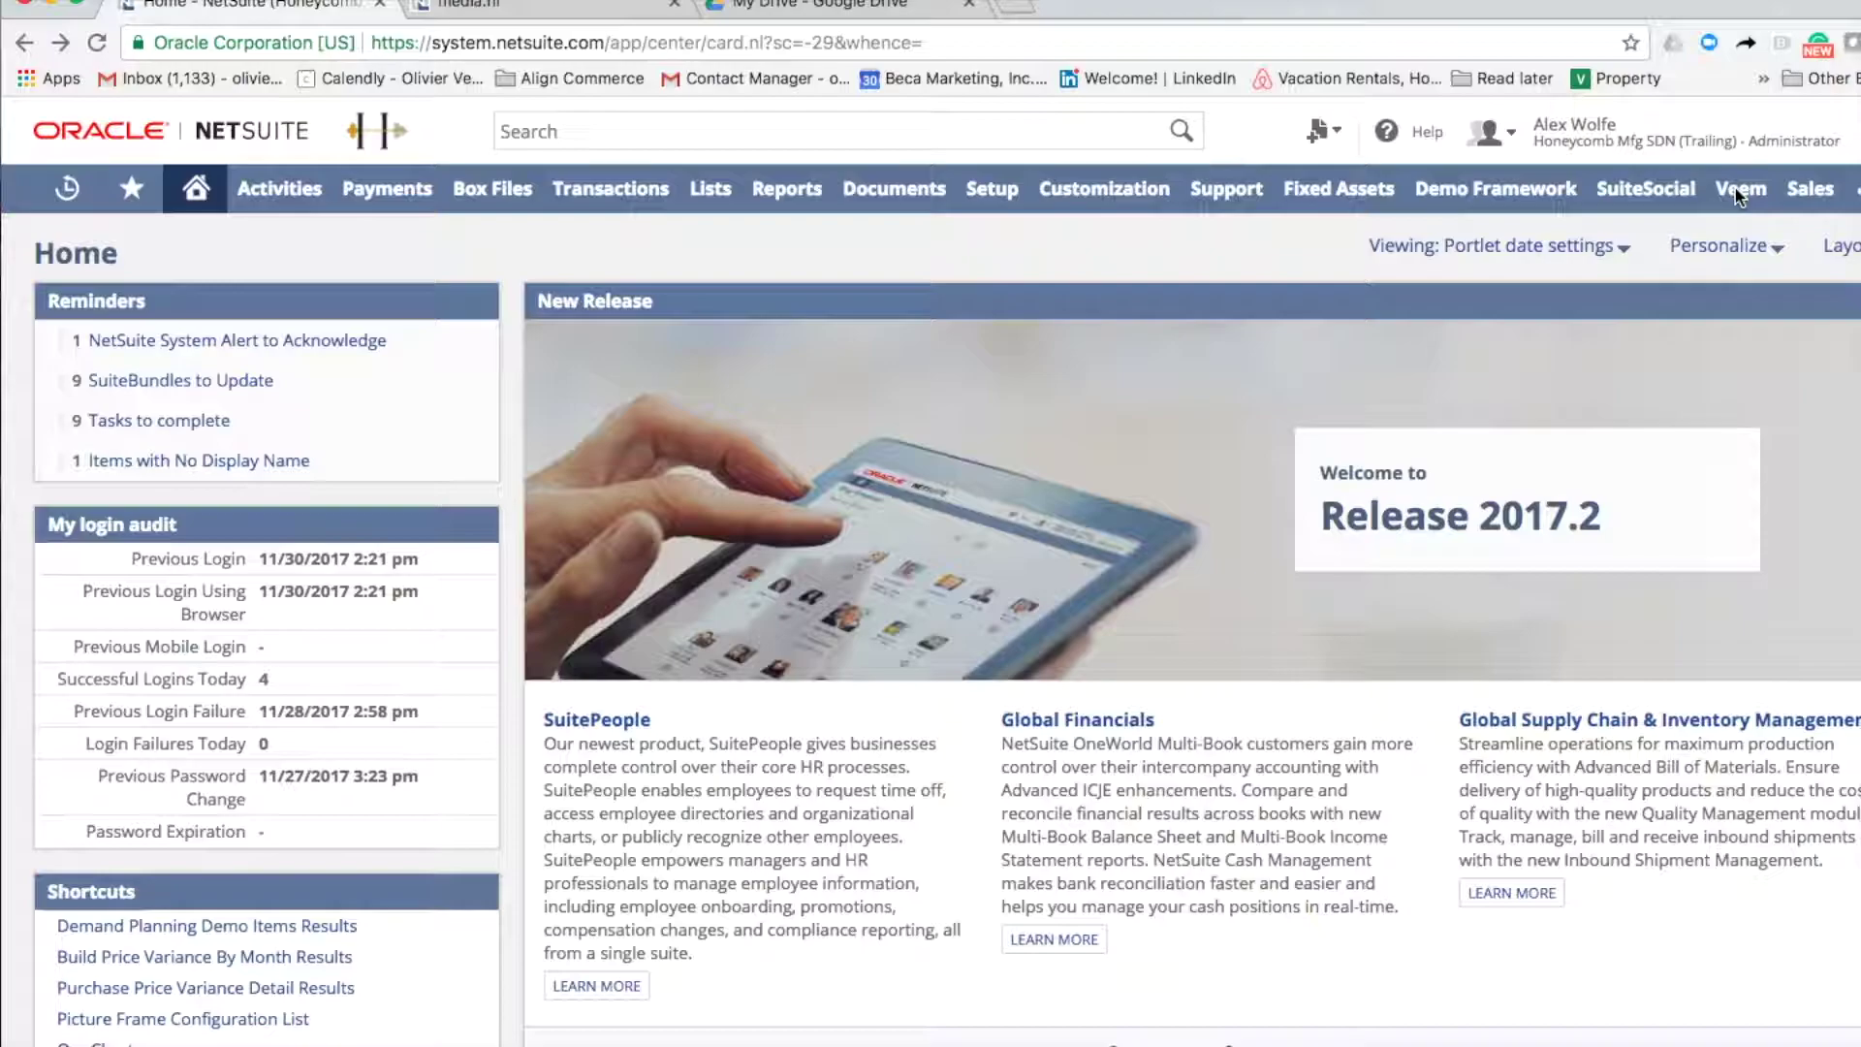
Create a new Veem payment profile and enter its profile name.
mouse_move(1742, 195)
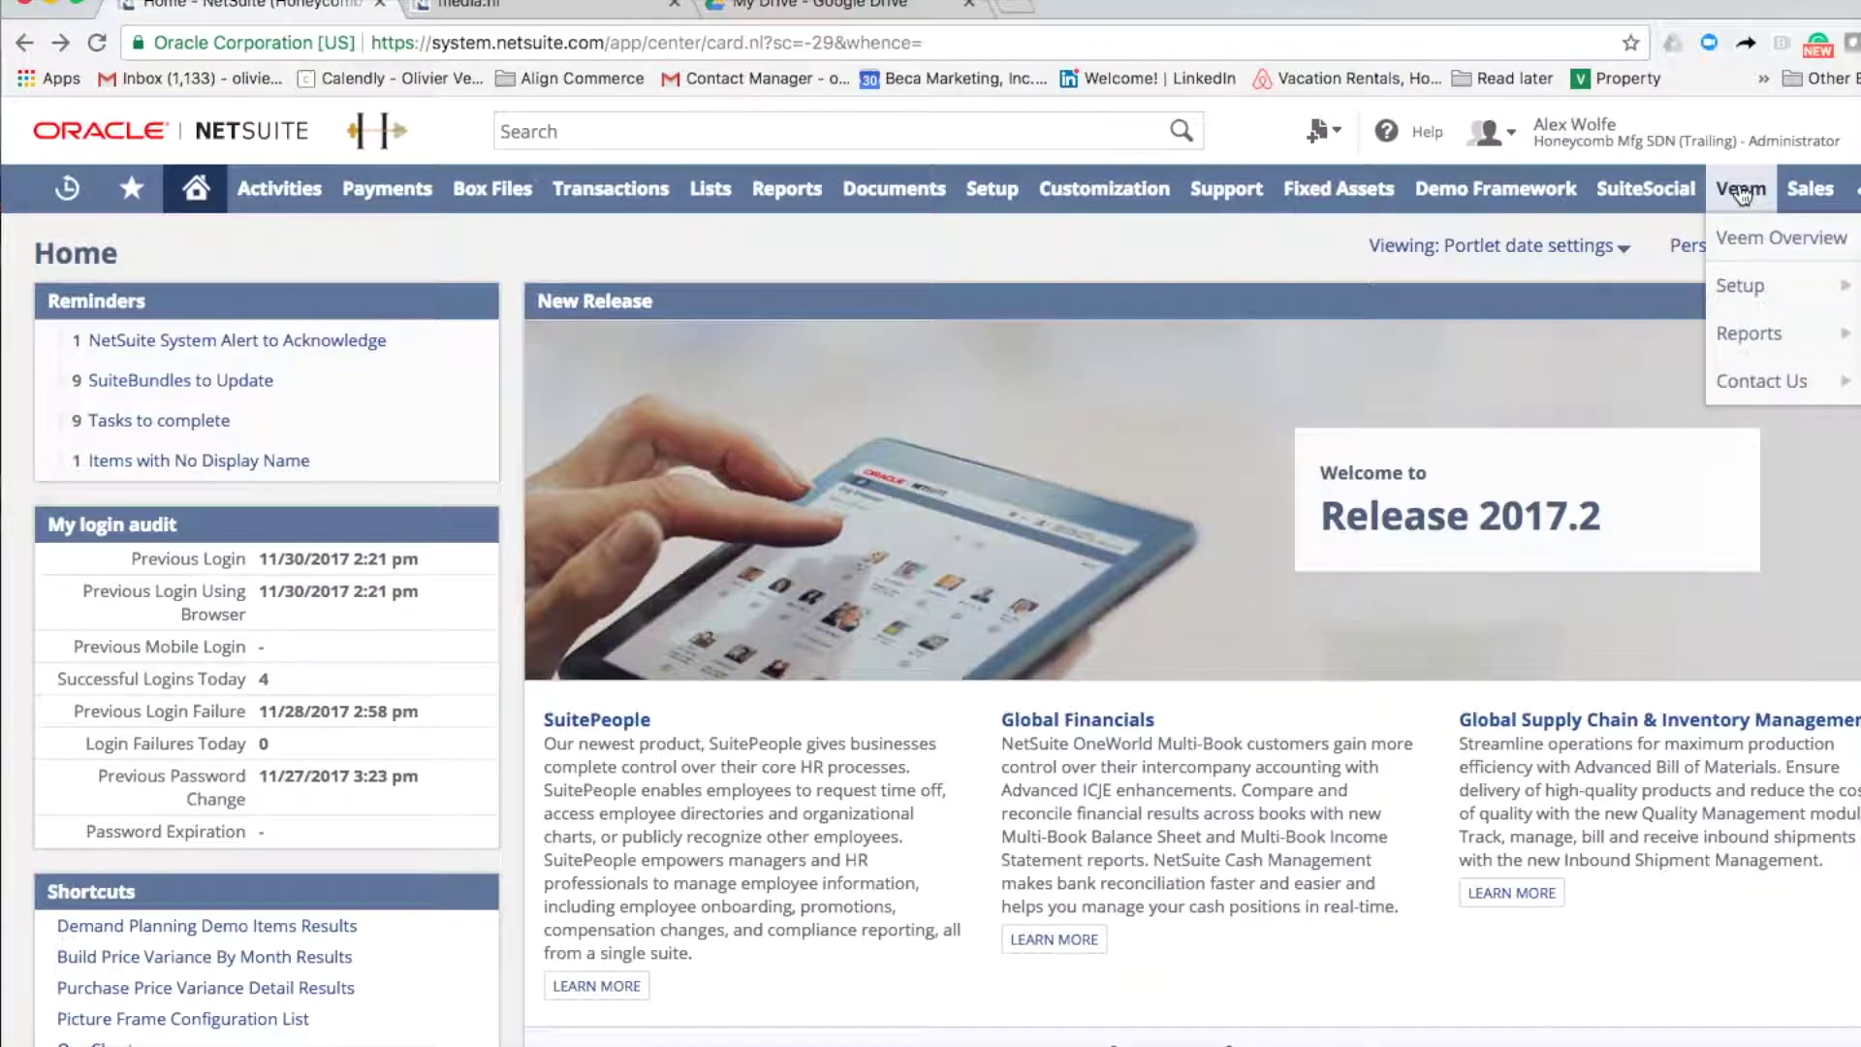
mouse_move(1745, 281)
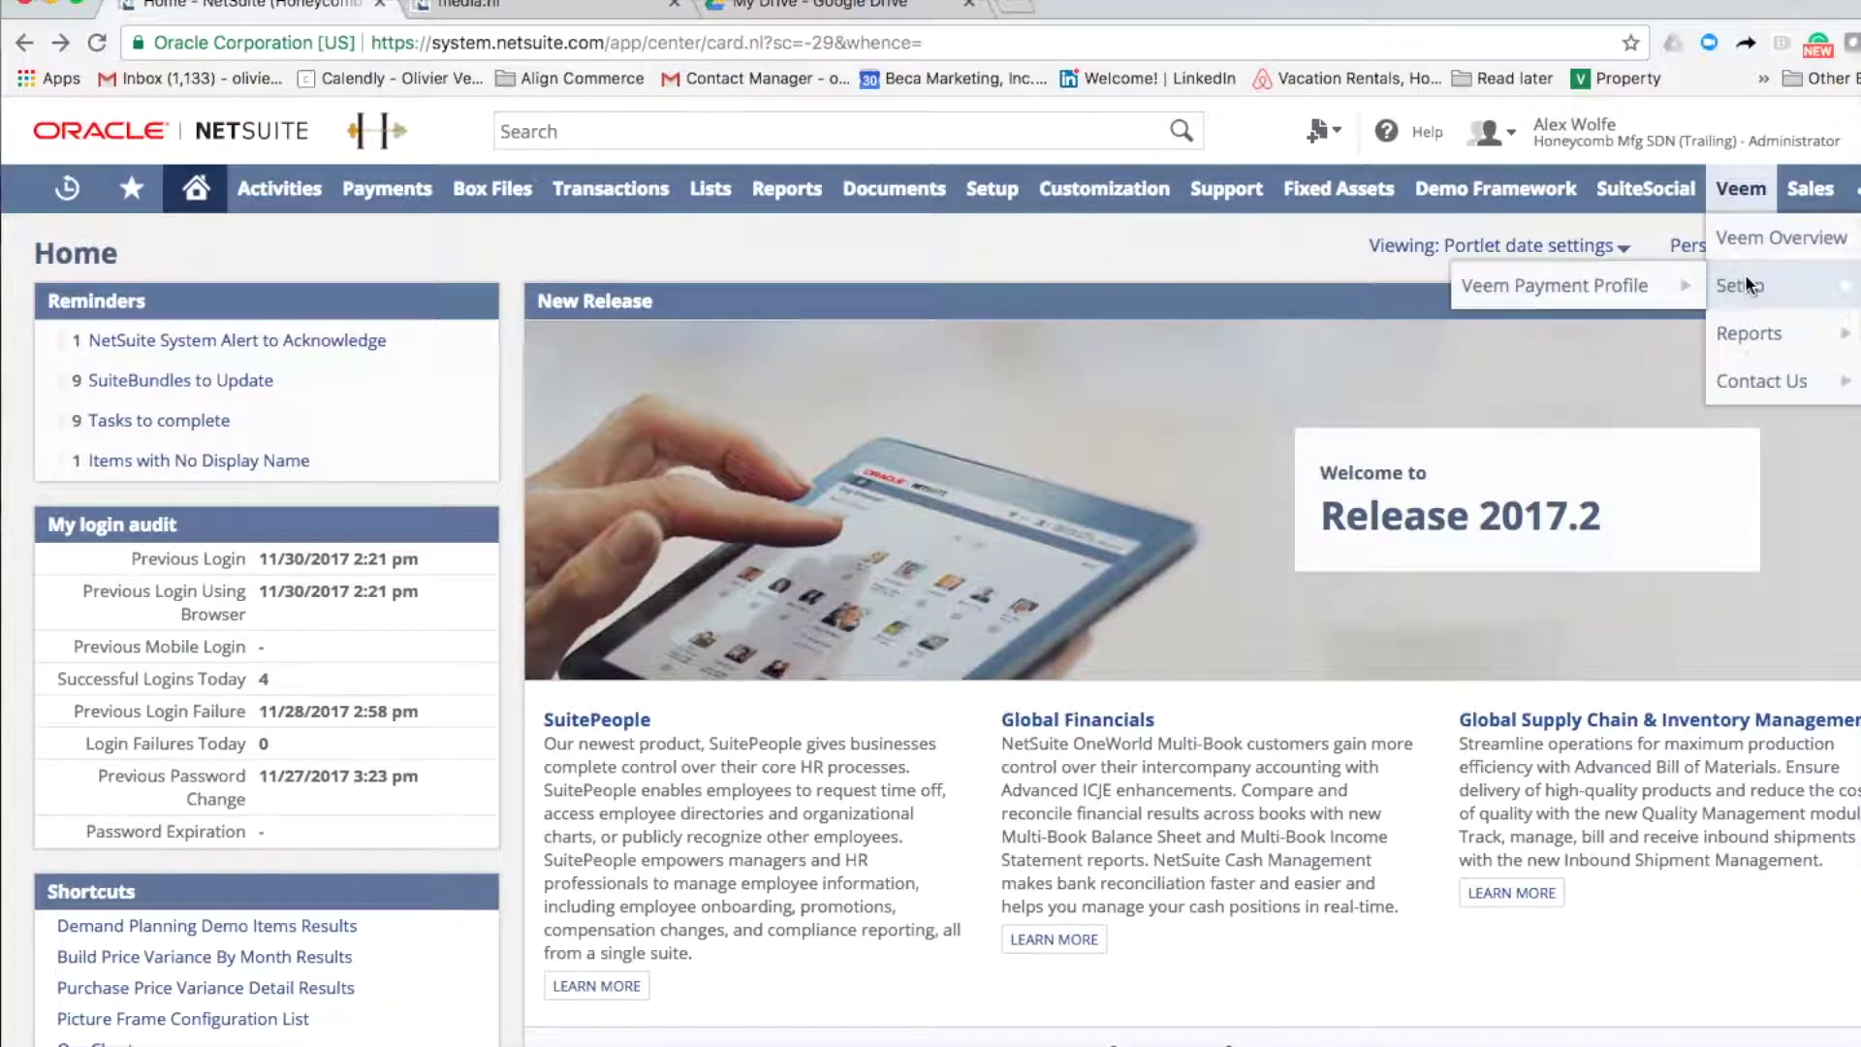
mouse_move(1638, 285)
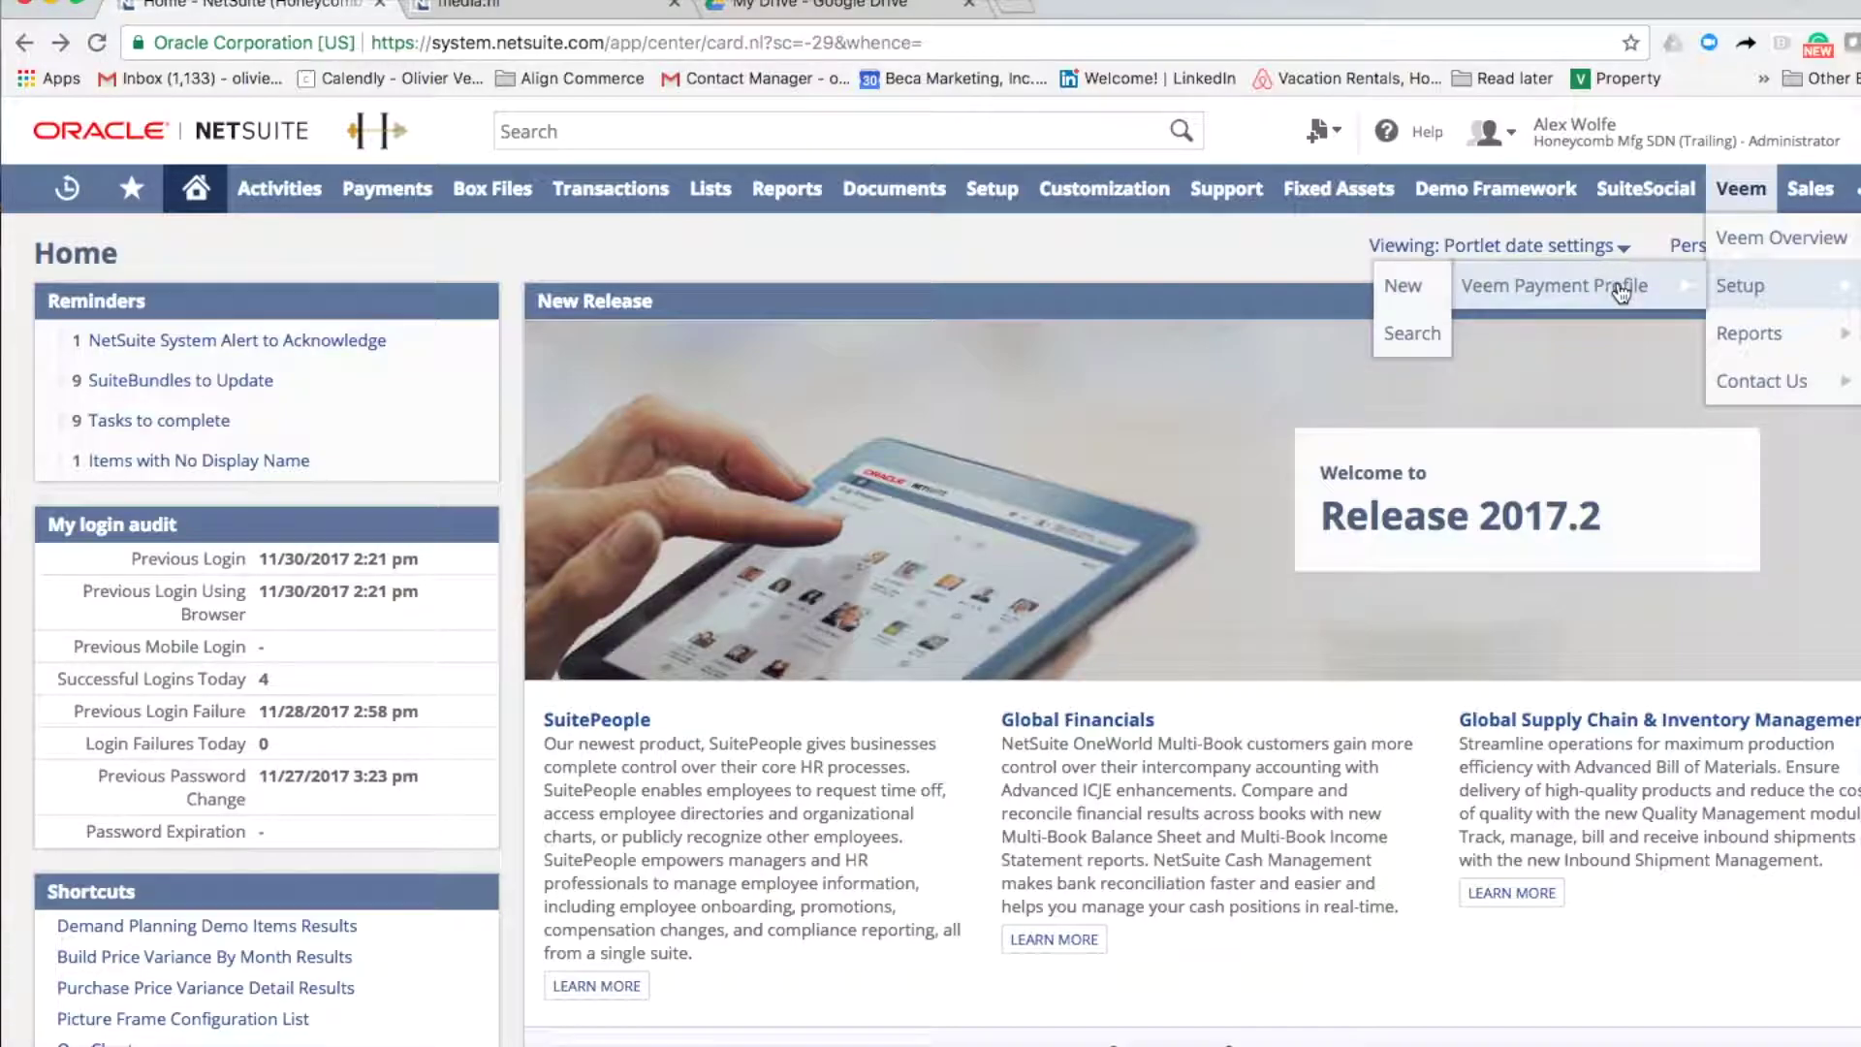
click(1421, 283)
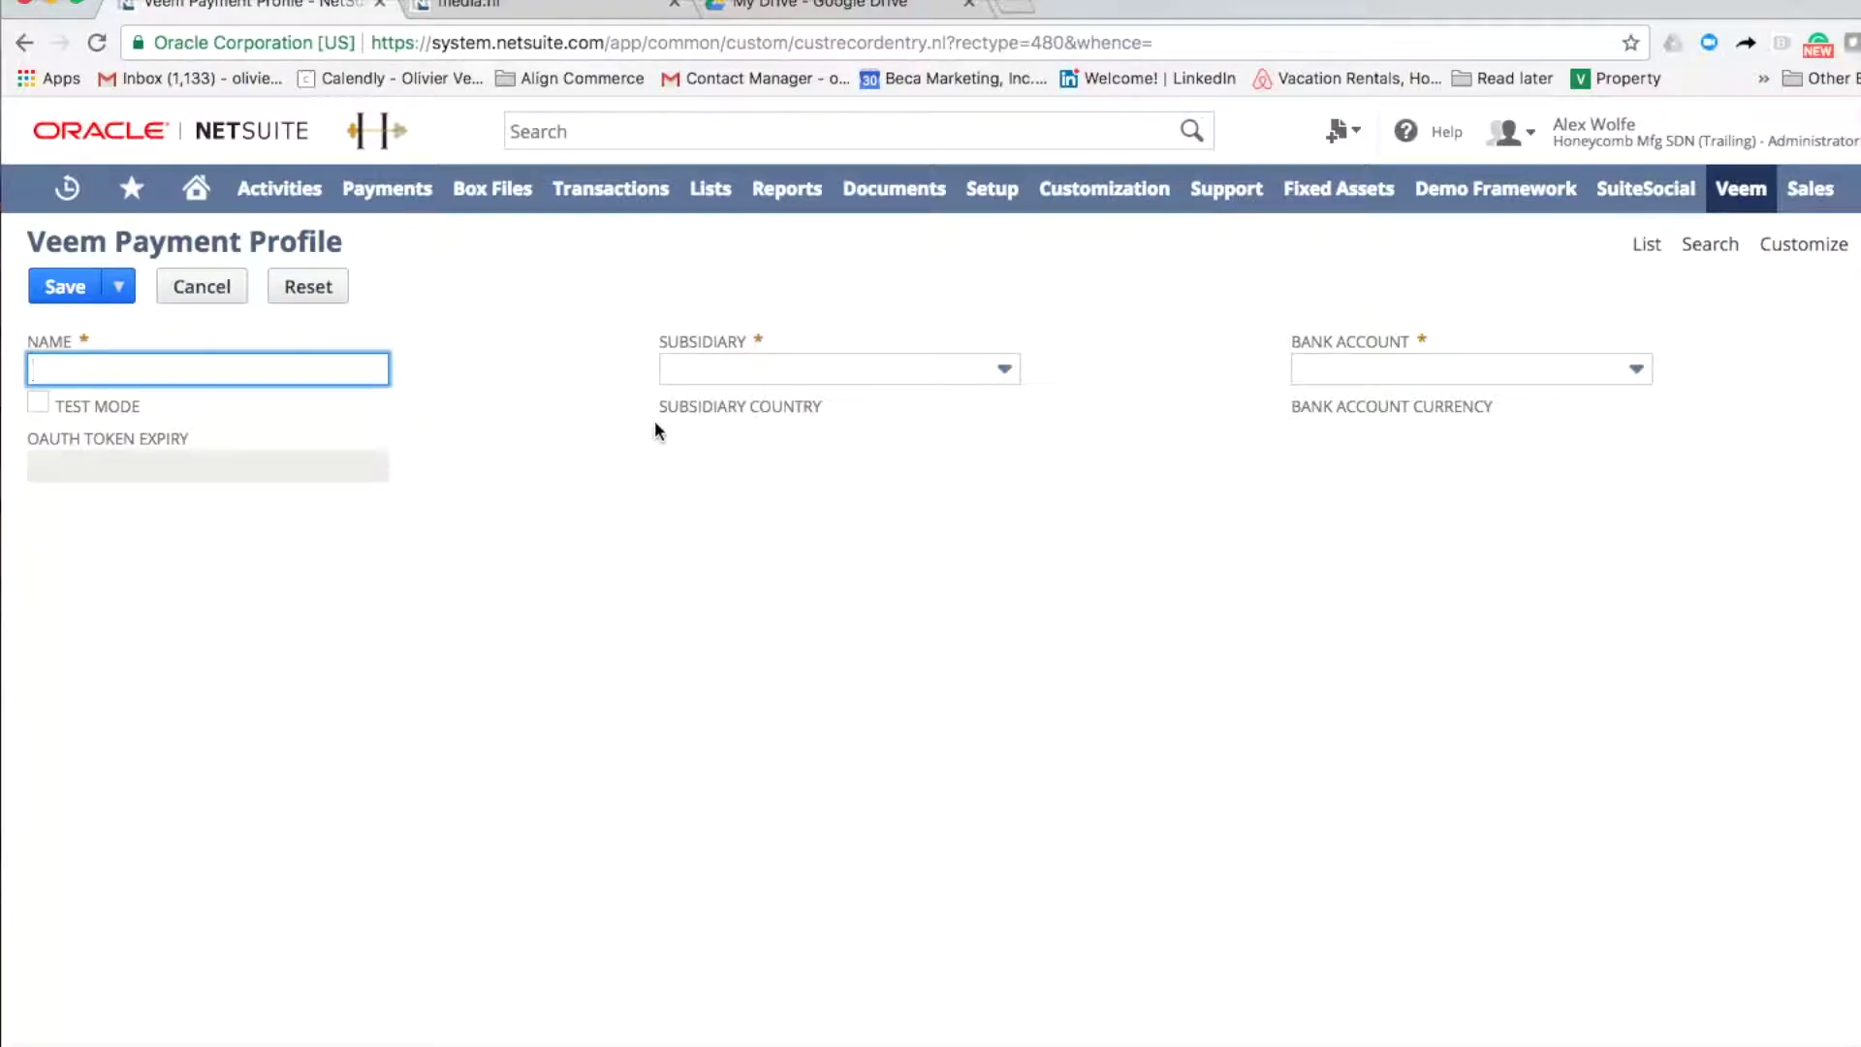
text(Veem Olivier)
Set subsidiary Honeycomb Mfg. and bank account 1000 Checking, then save the profile.
click(845, 368)
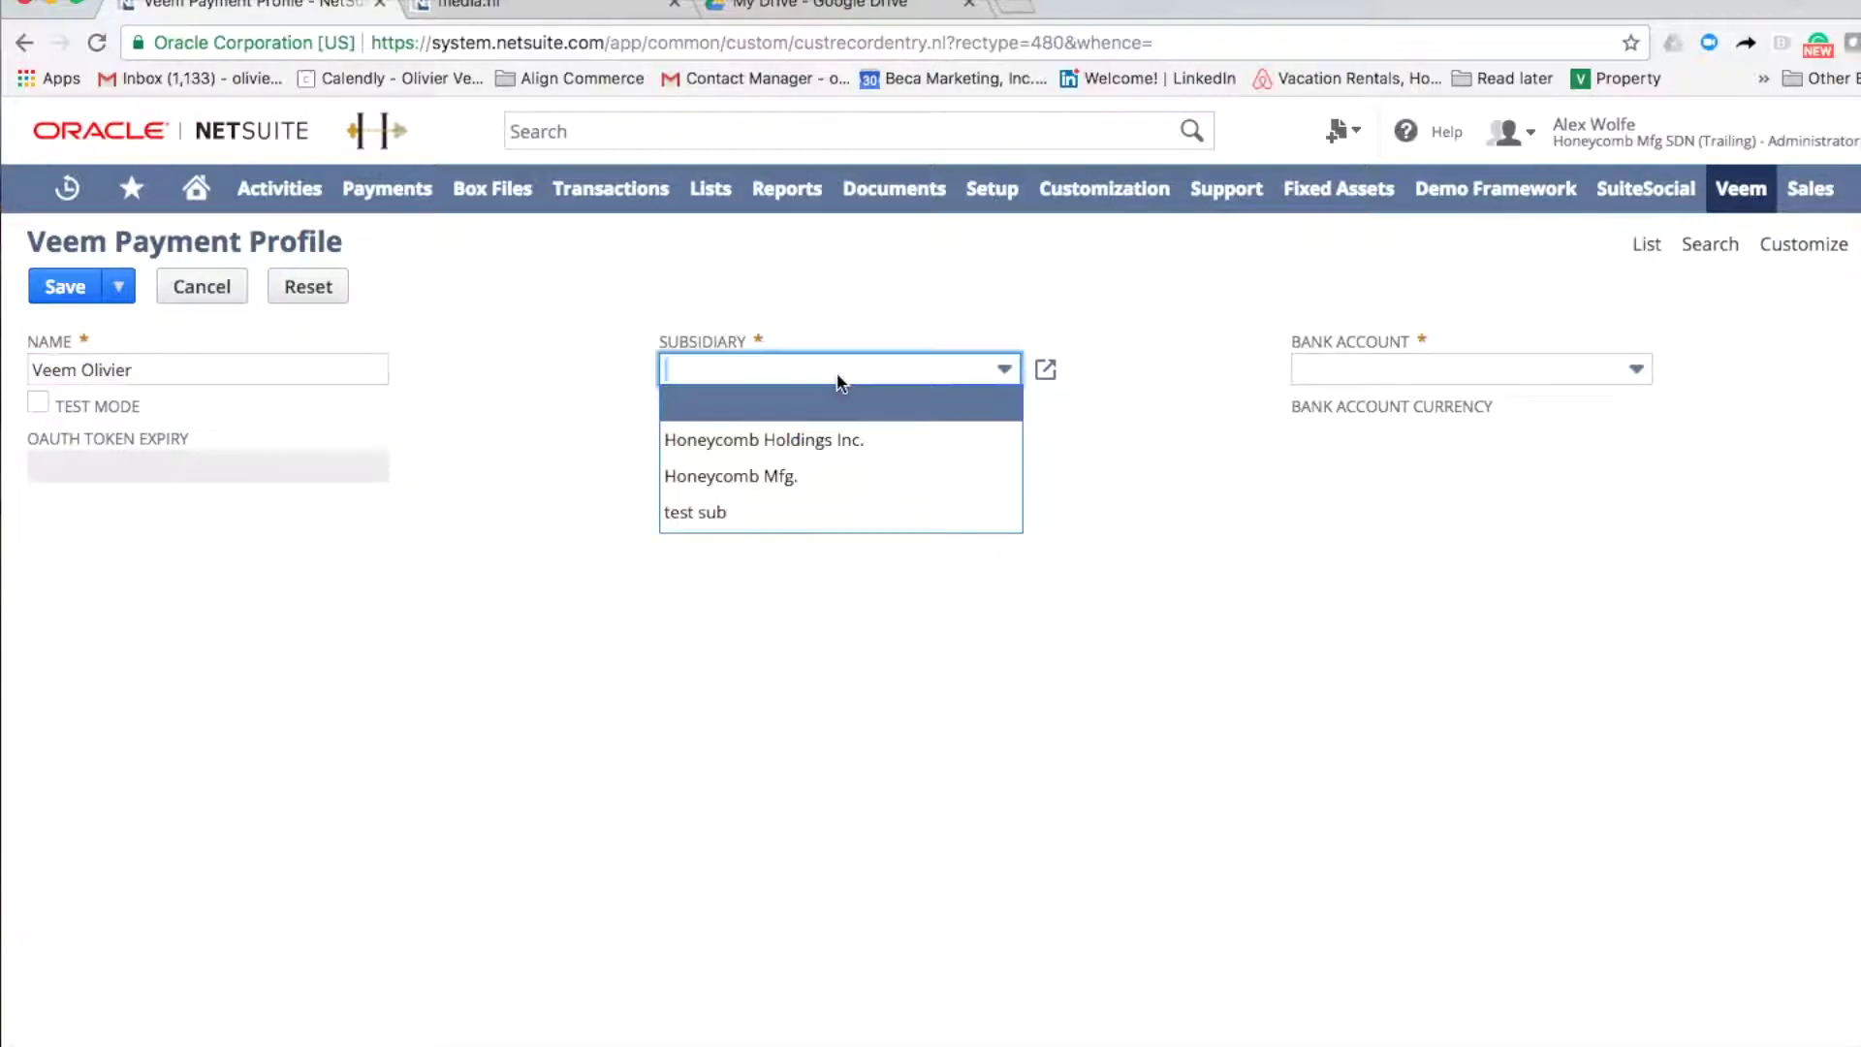
click(832, 477)
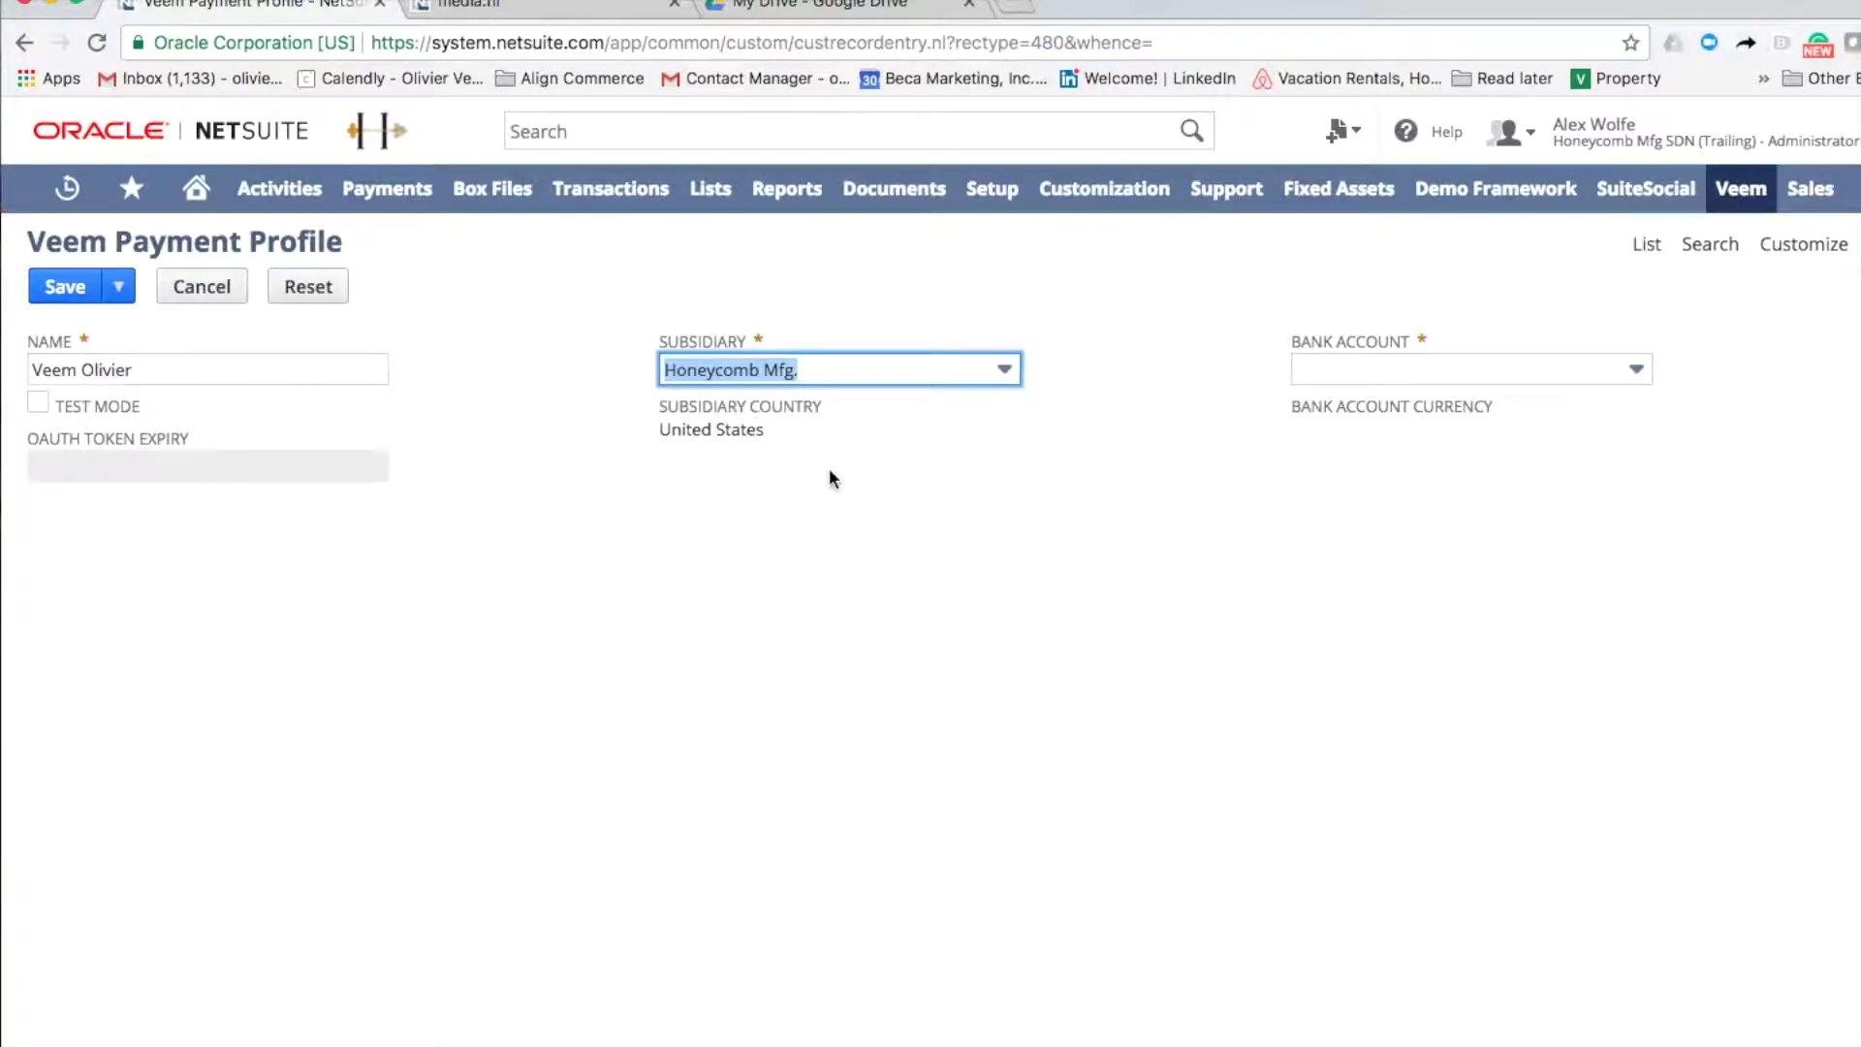
click(1639, 374)
click(1639, 374)
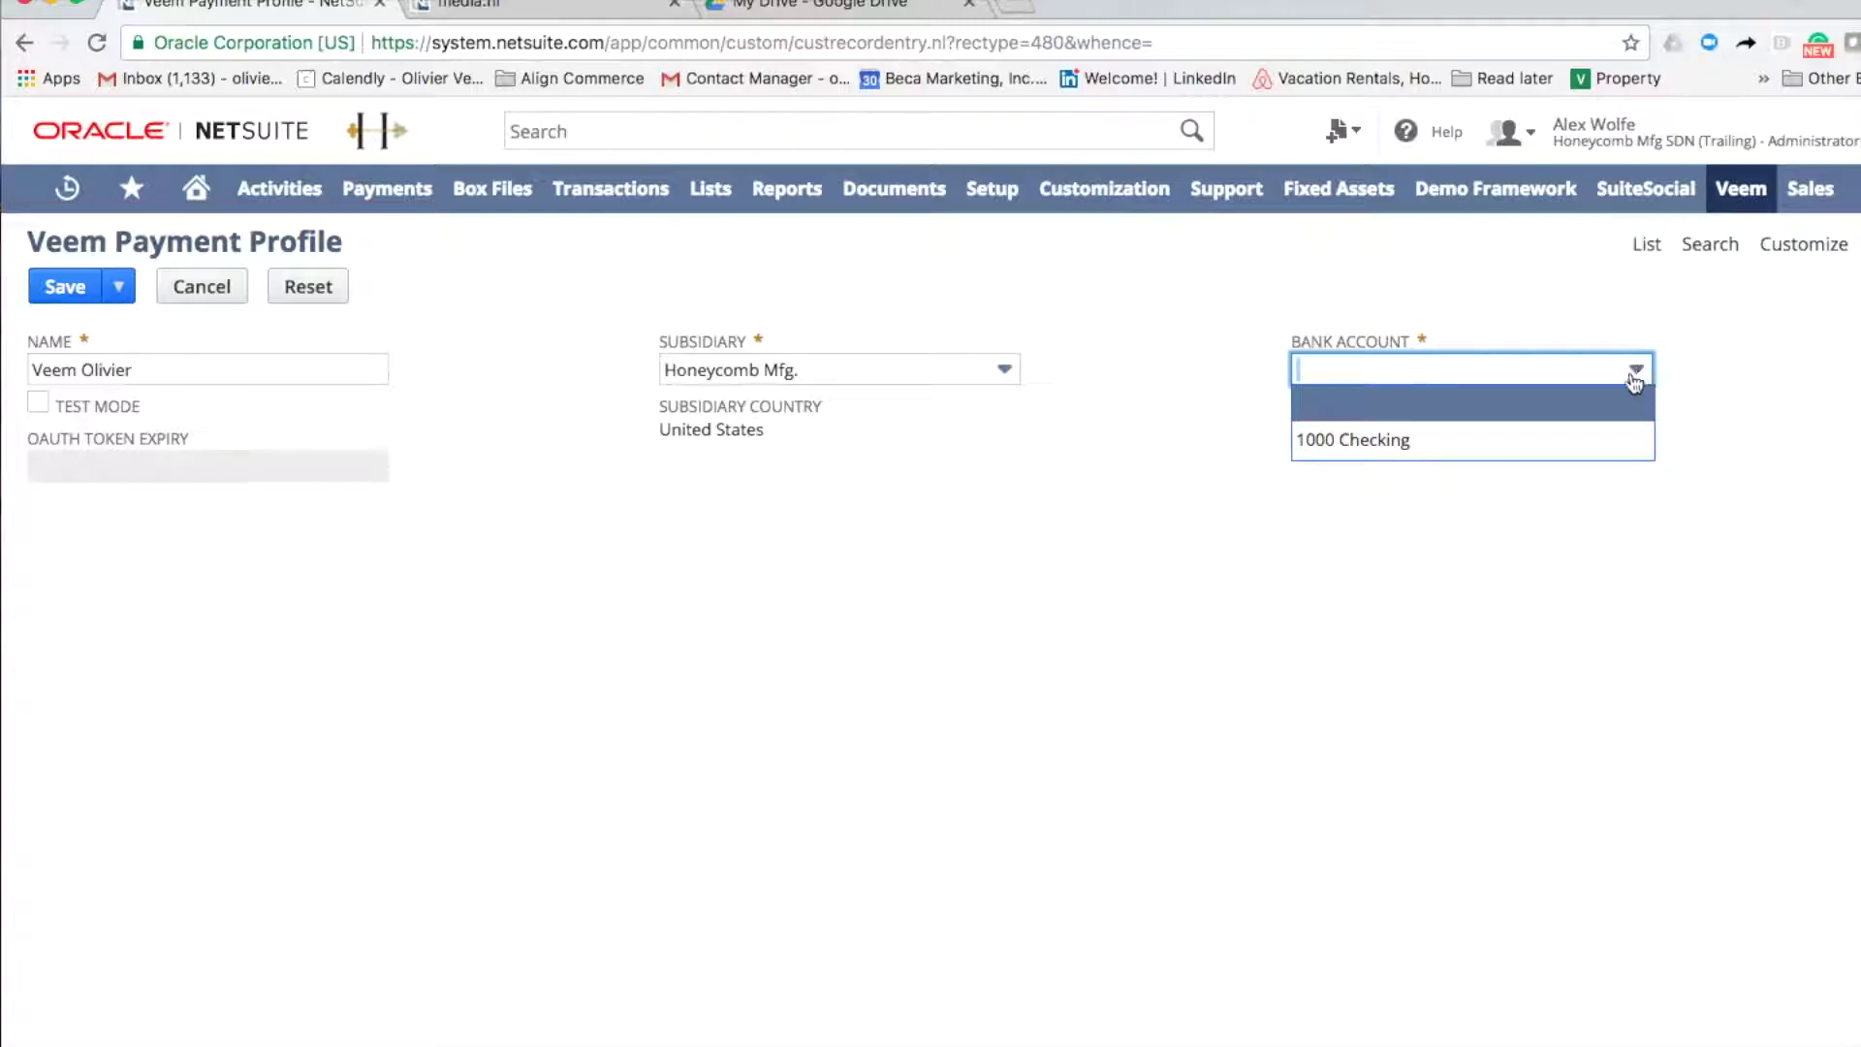
click(1570, 432)
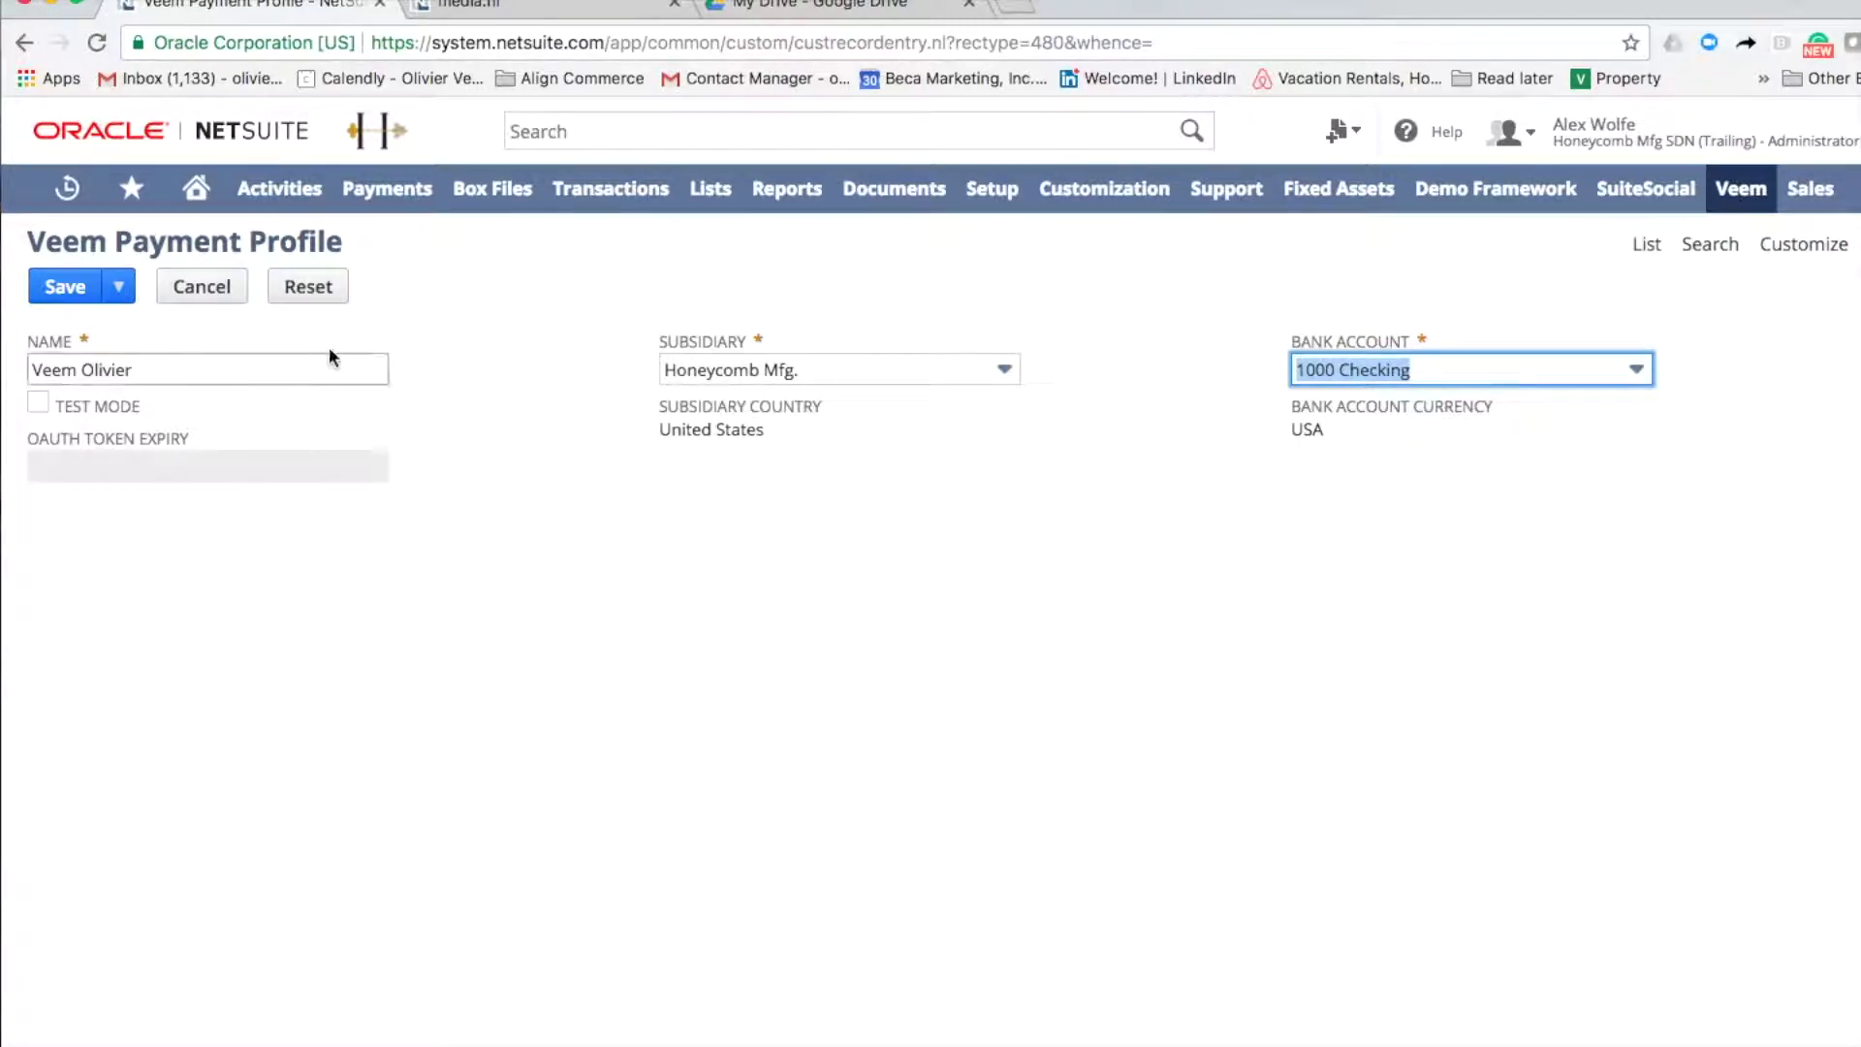
click(68, 288)
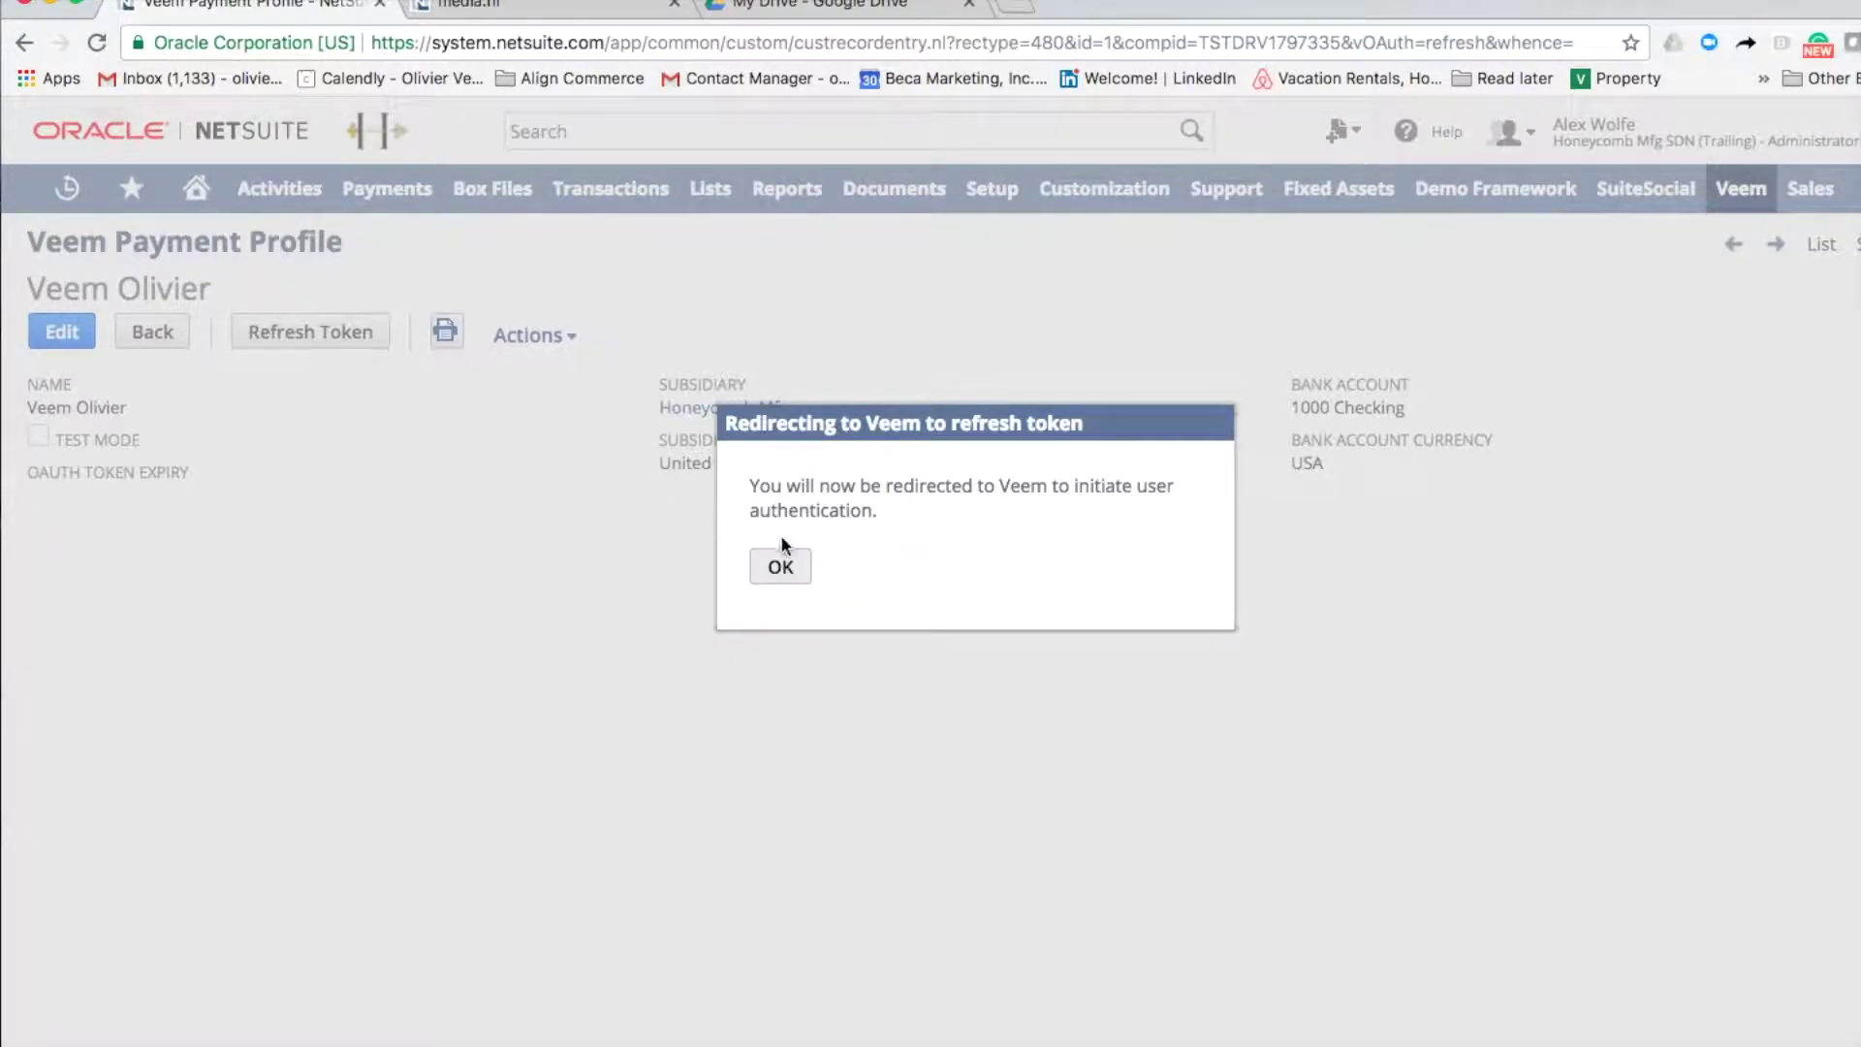
Sign in to Veem with the account credentials and authorize NetSuite access, giving an OAuth token expiring 11/30/2018.
click(780, 568)
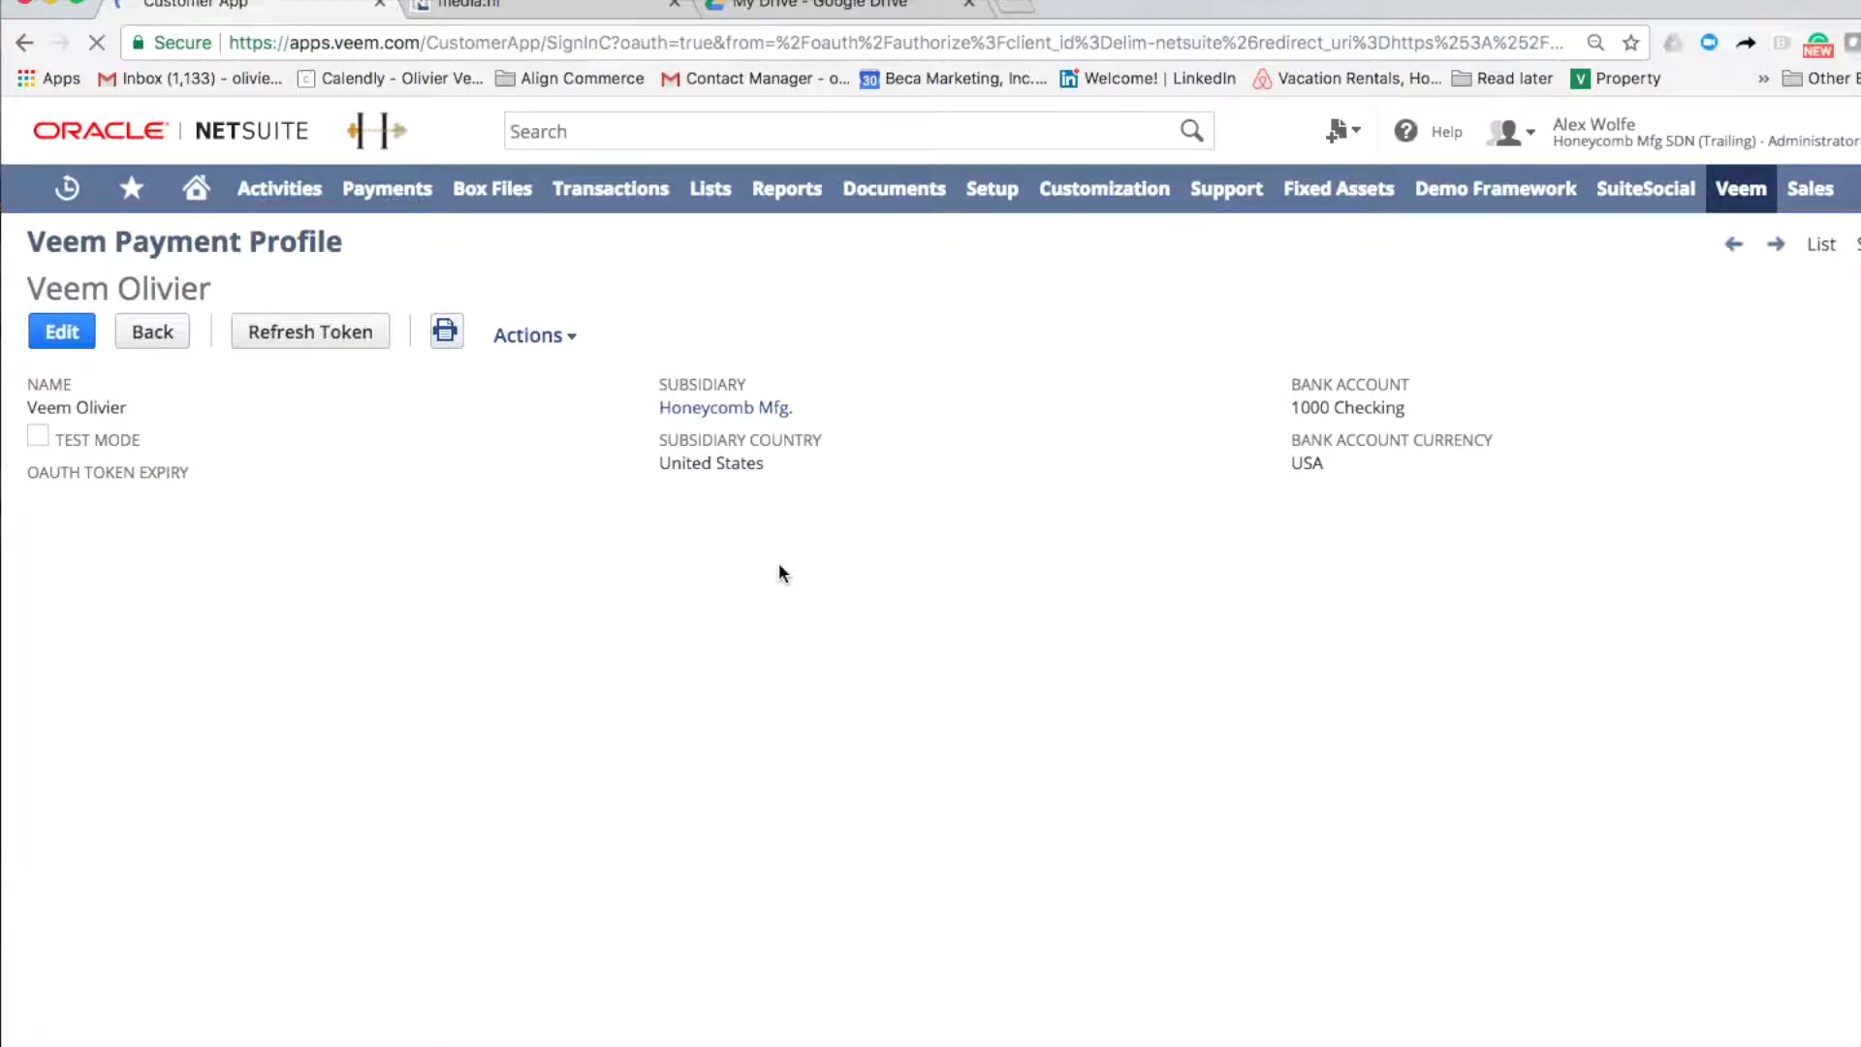
key(Down)
key(Return)
key(Tab)
text(***)
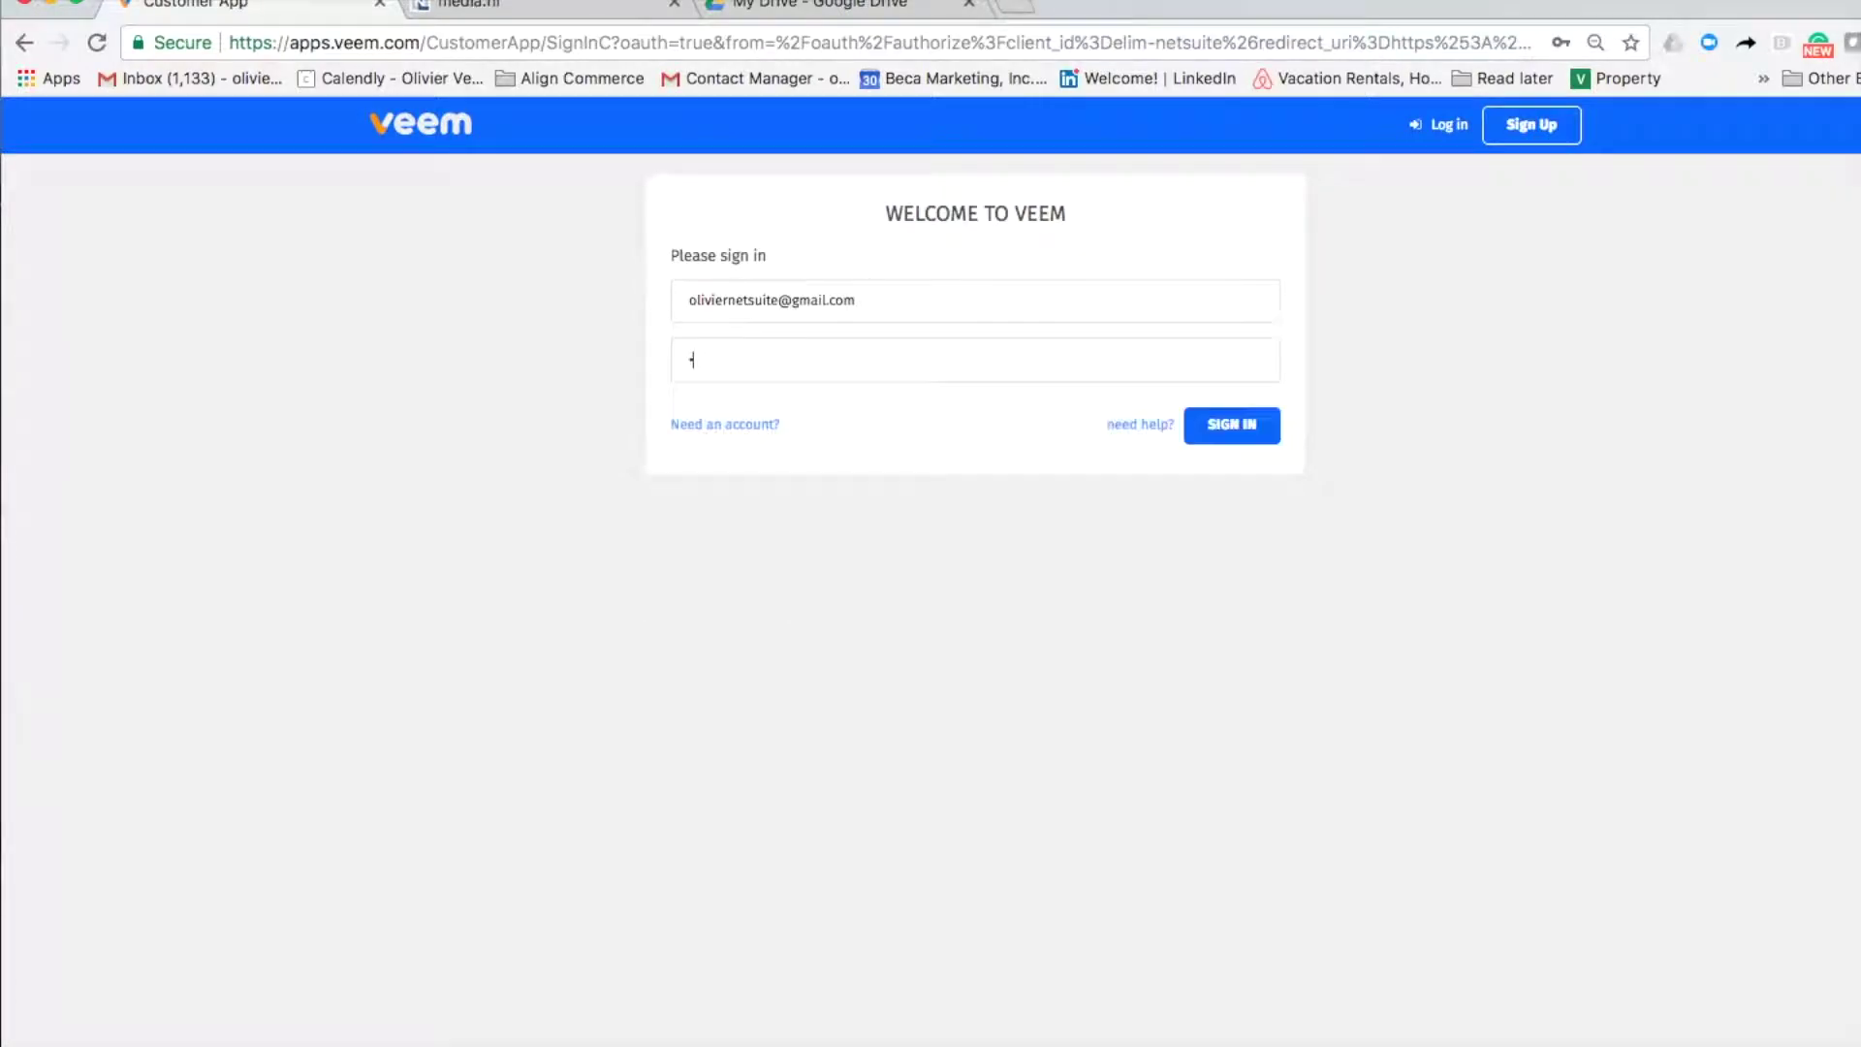
text(*********)
click(1227, 424)
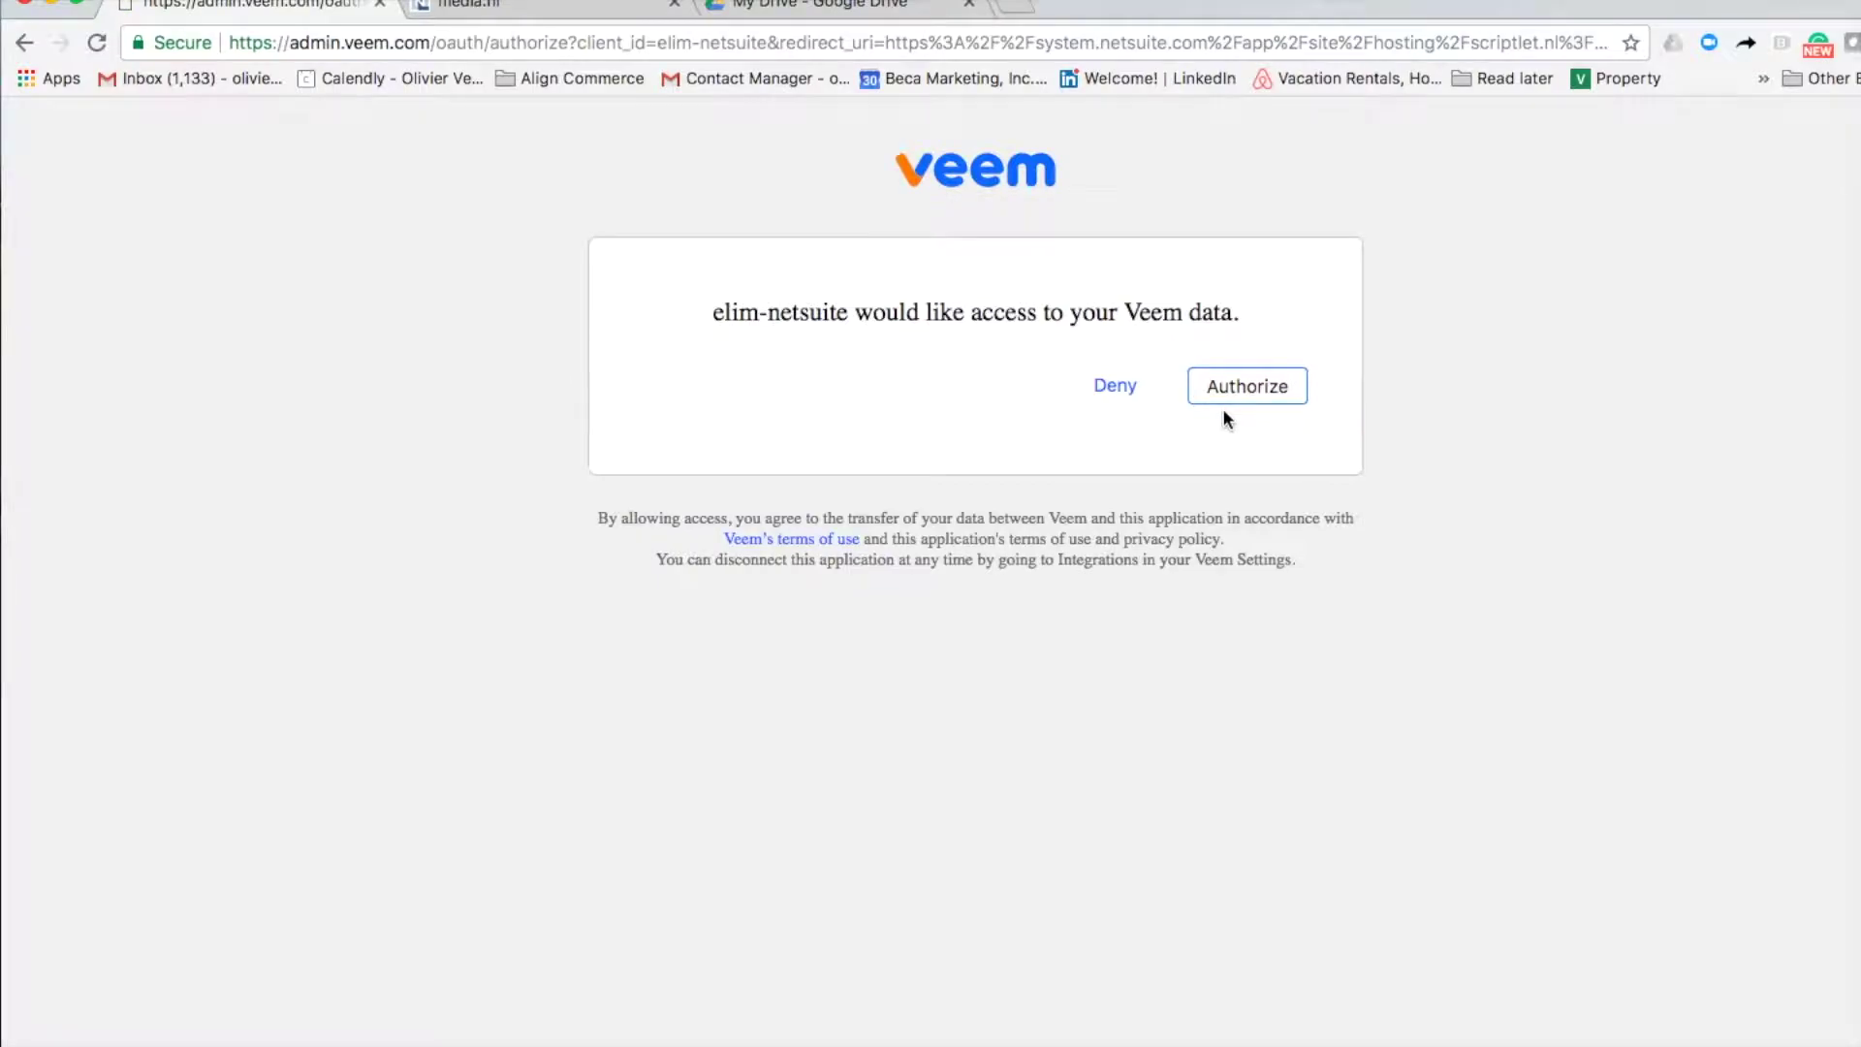
click(1253, 392)
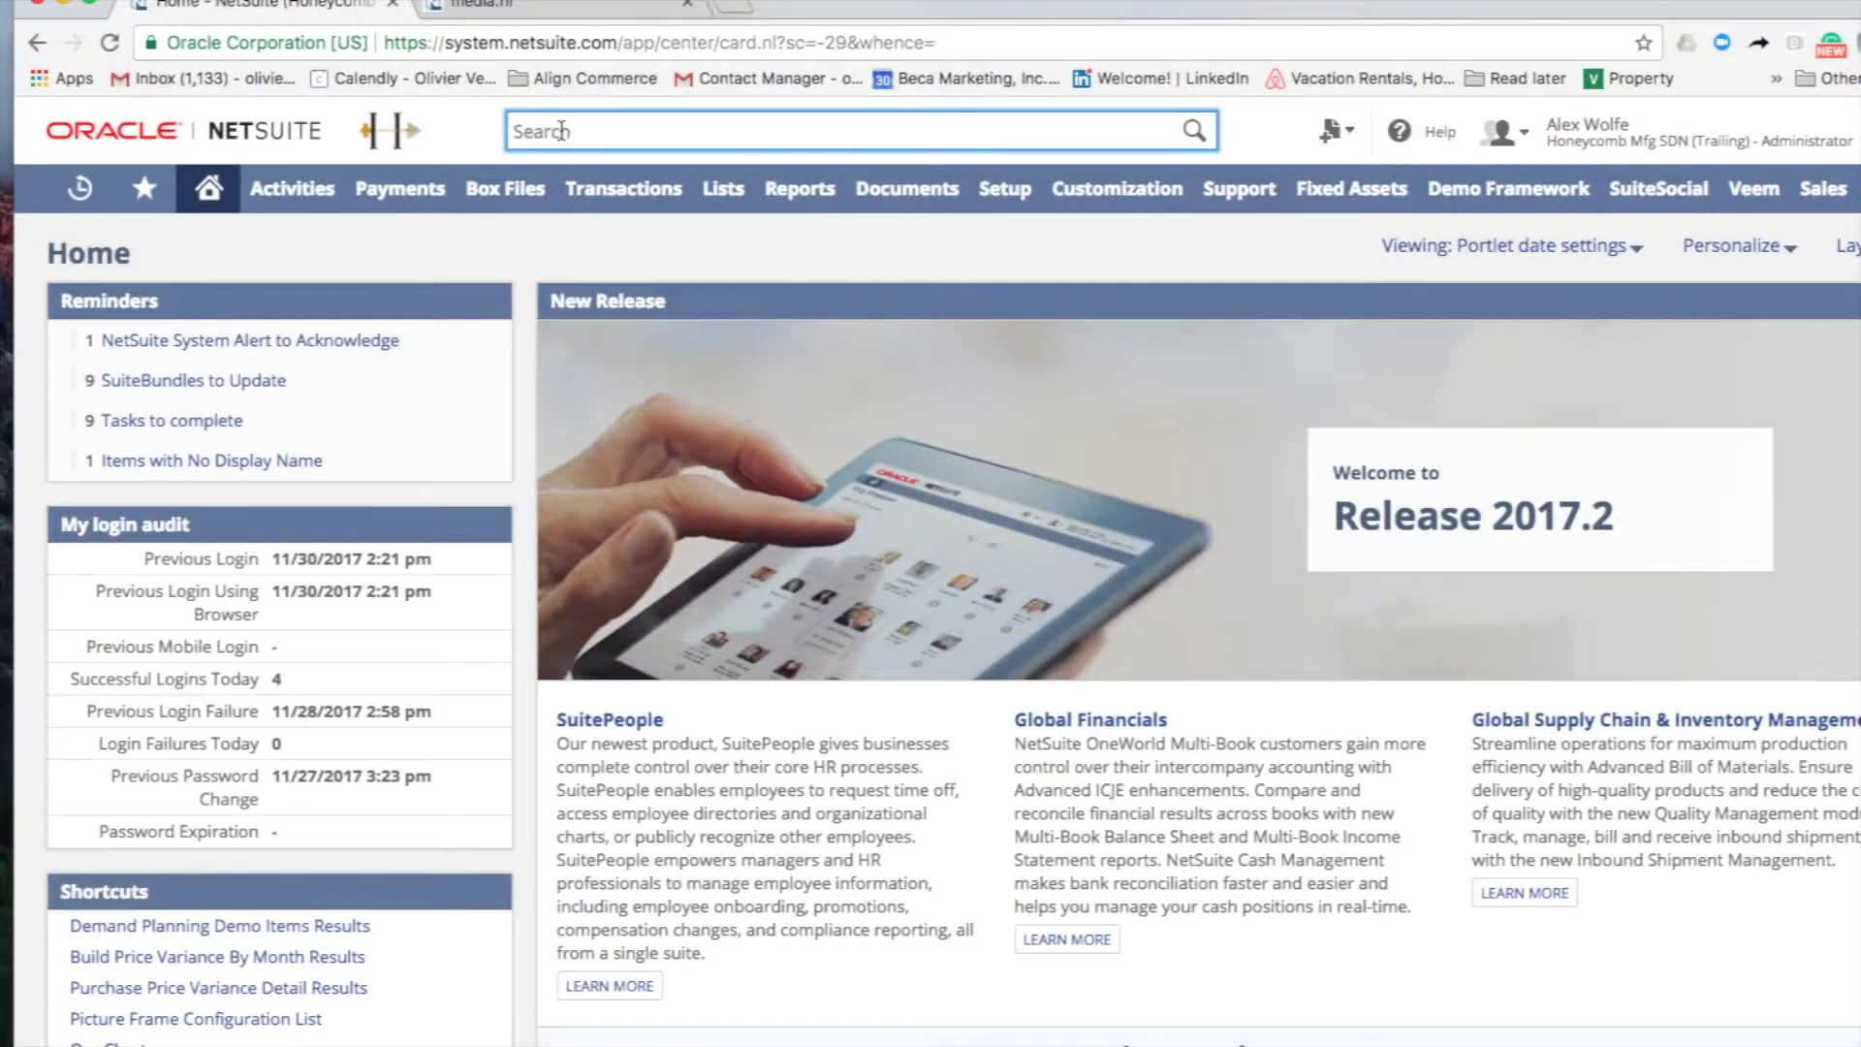
Find vendor The Treehouse Company via 'the tree' search and start a new bill payment.
text(the tree)
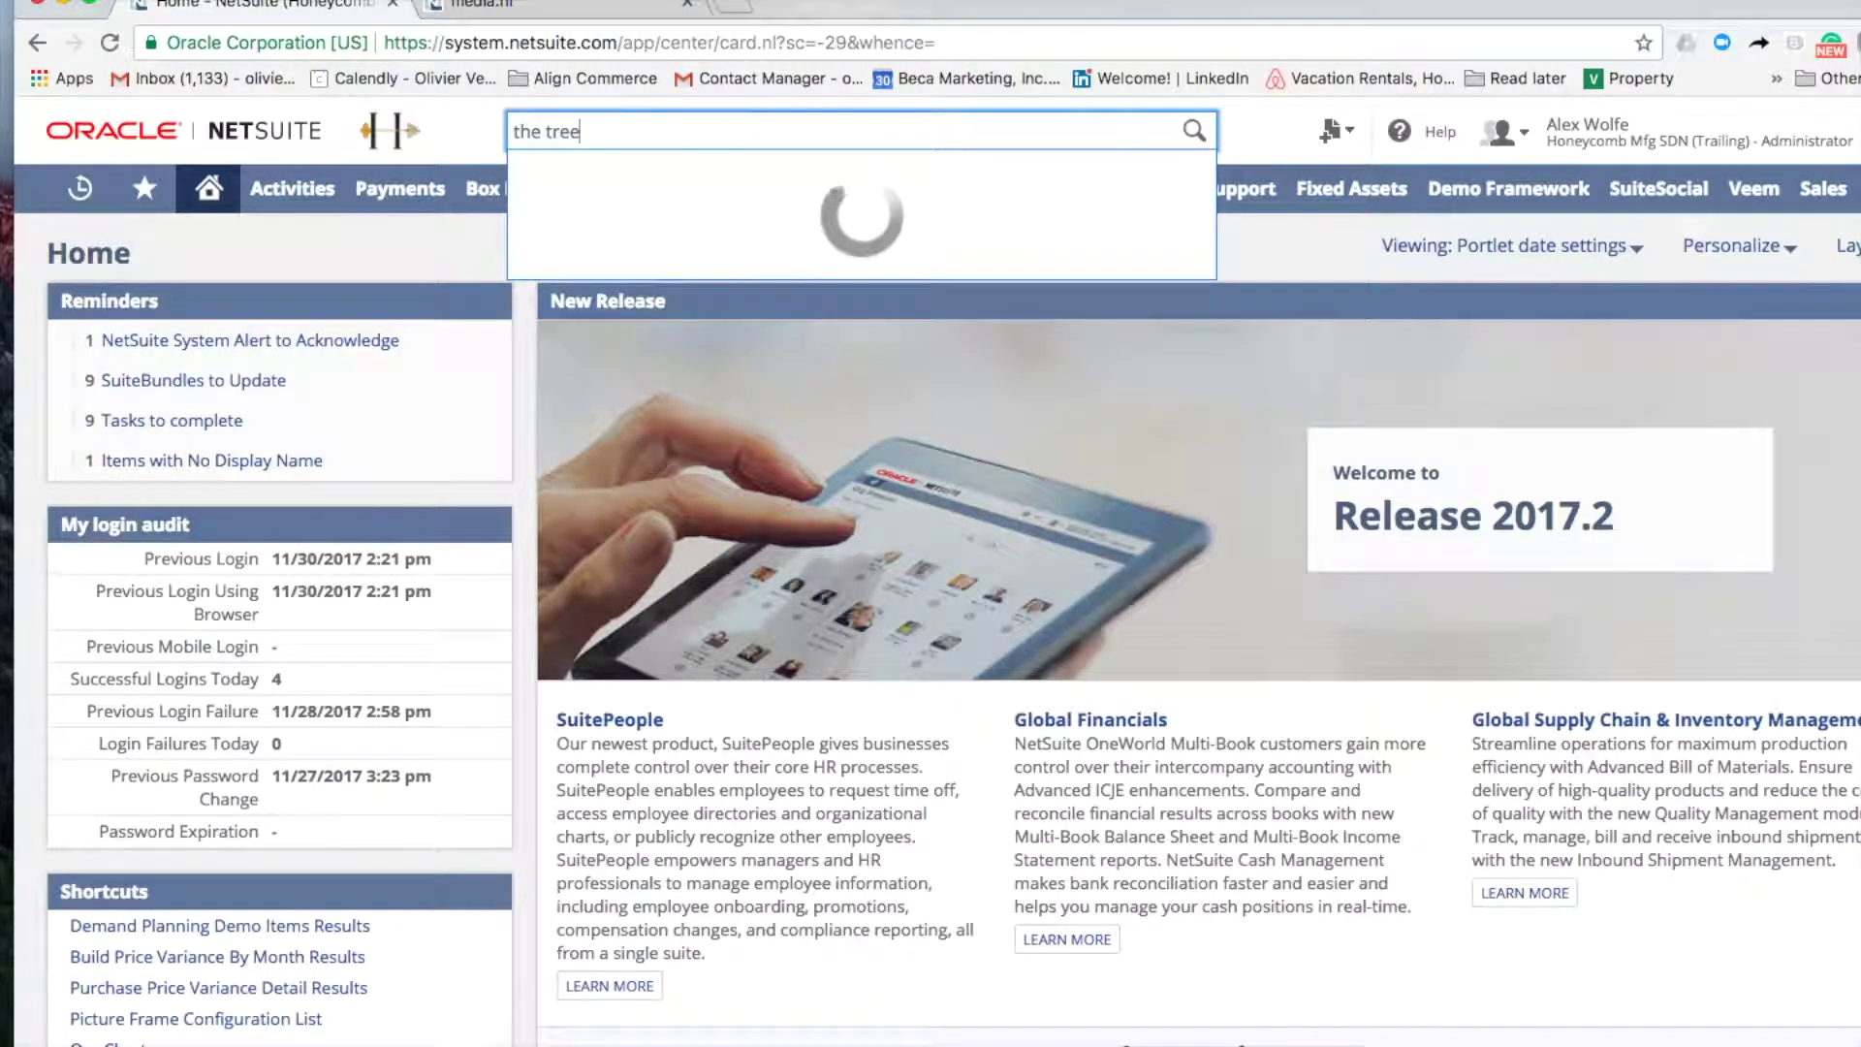
click(611, 180)
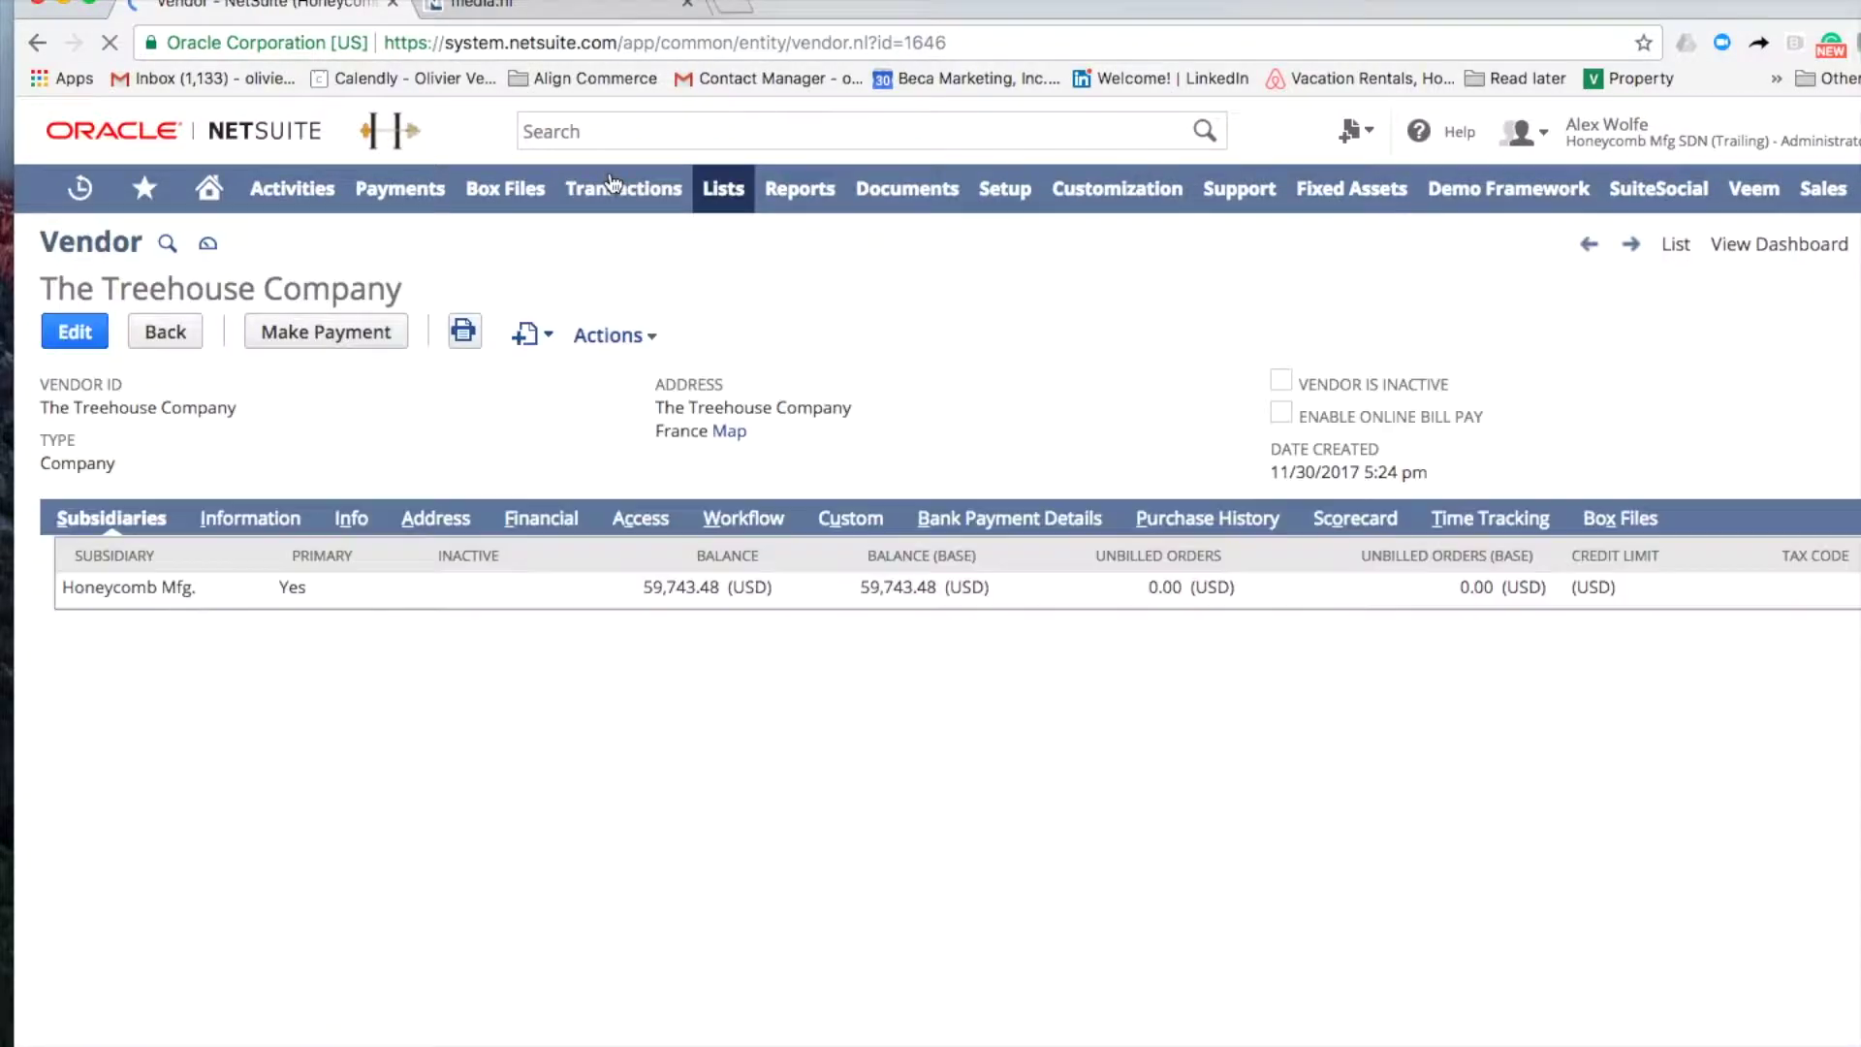
click(324, 341)
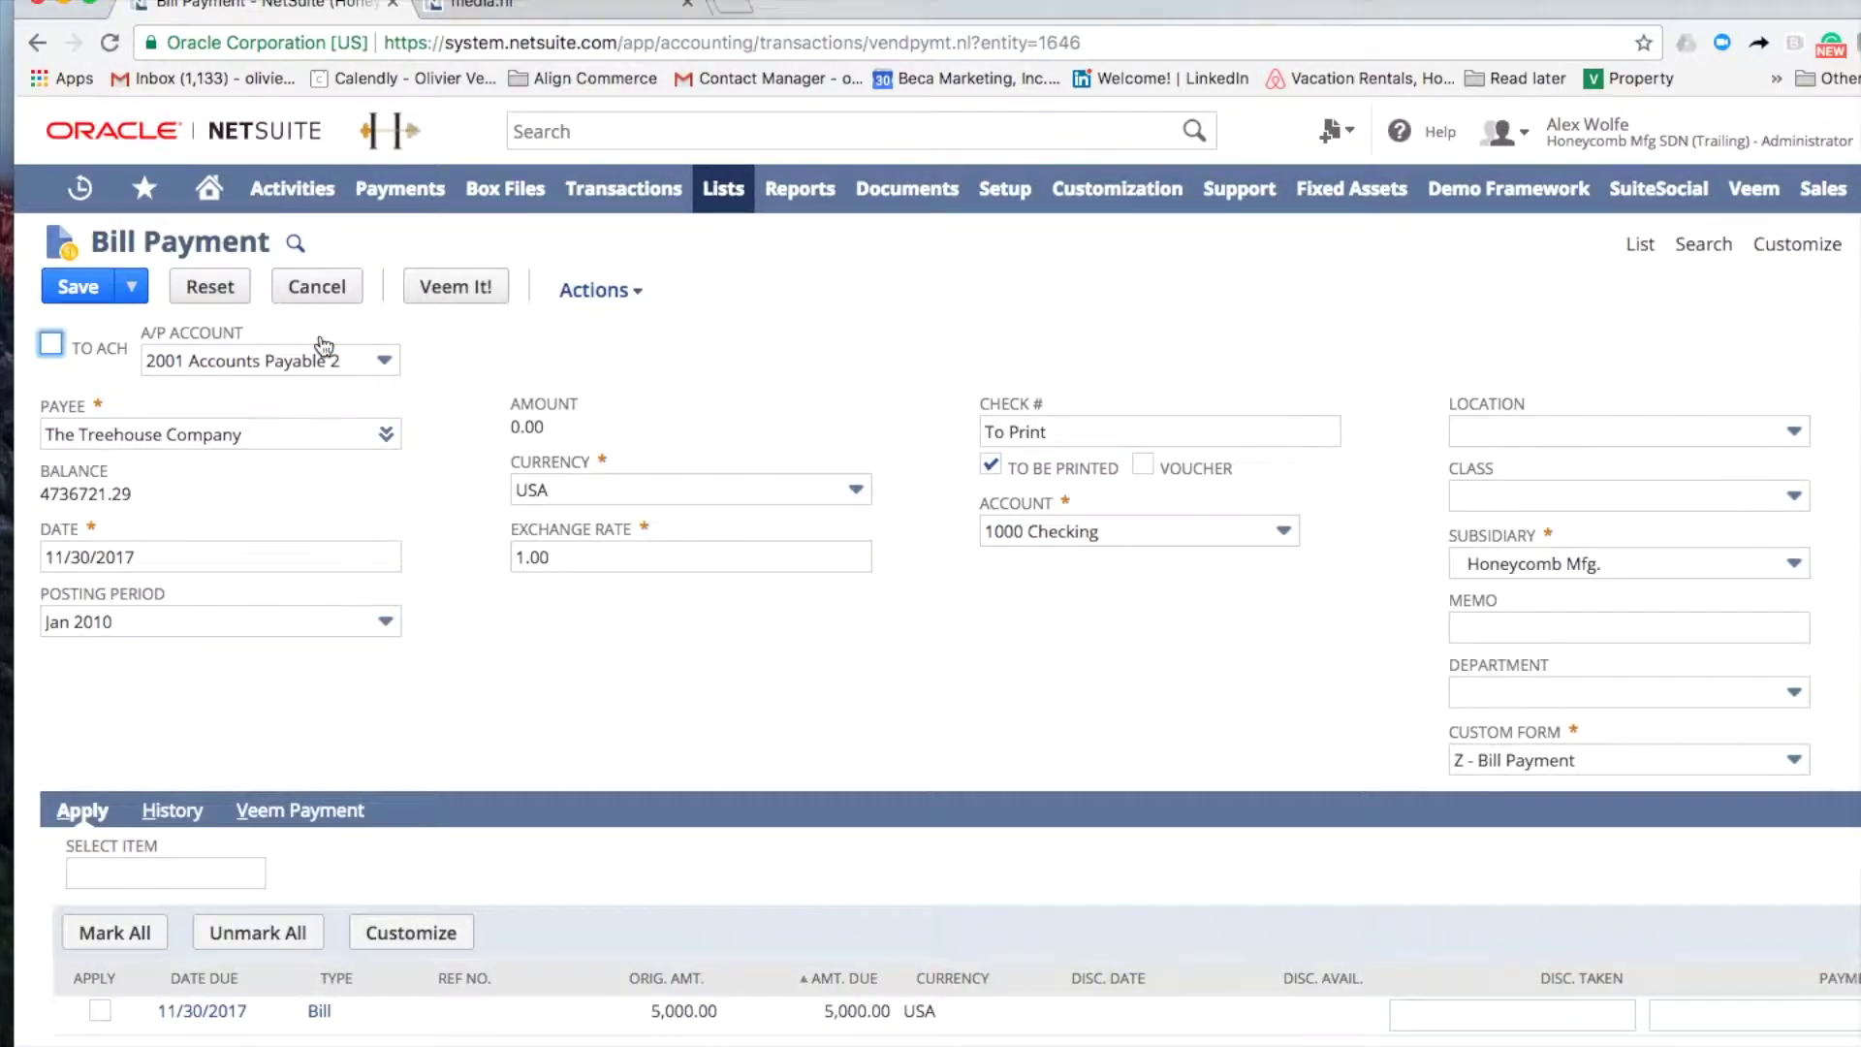
Apply the 5,918.00 bill in Euro and send payment 526121 to Veem for processing.
click(681, 524)
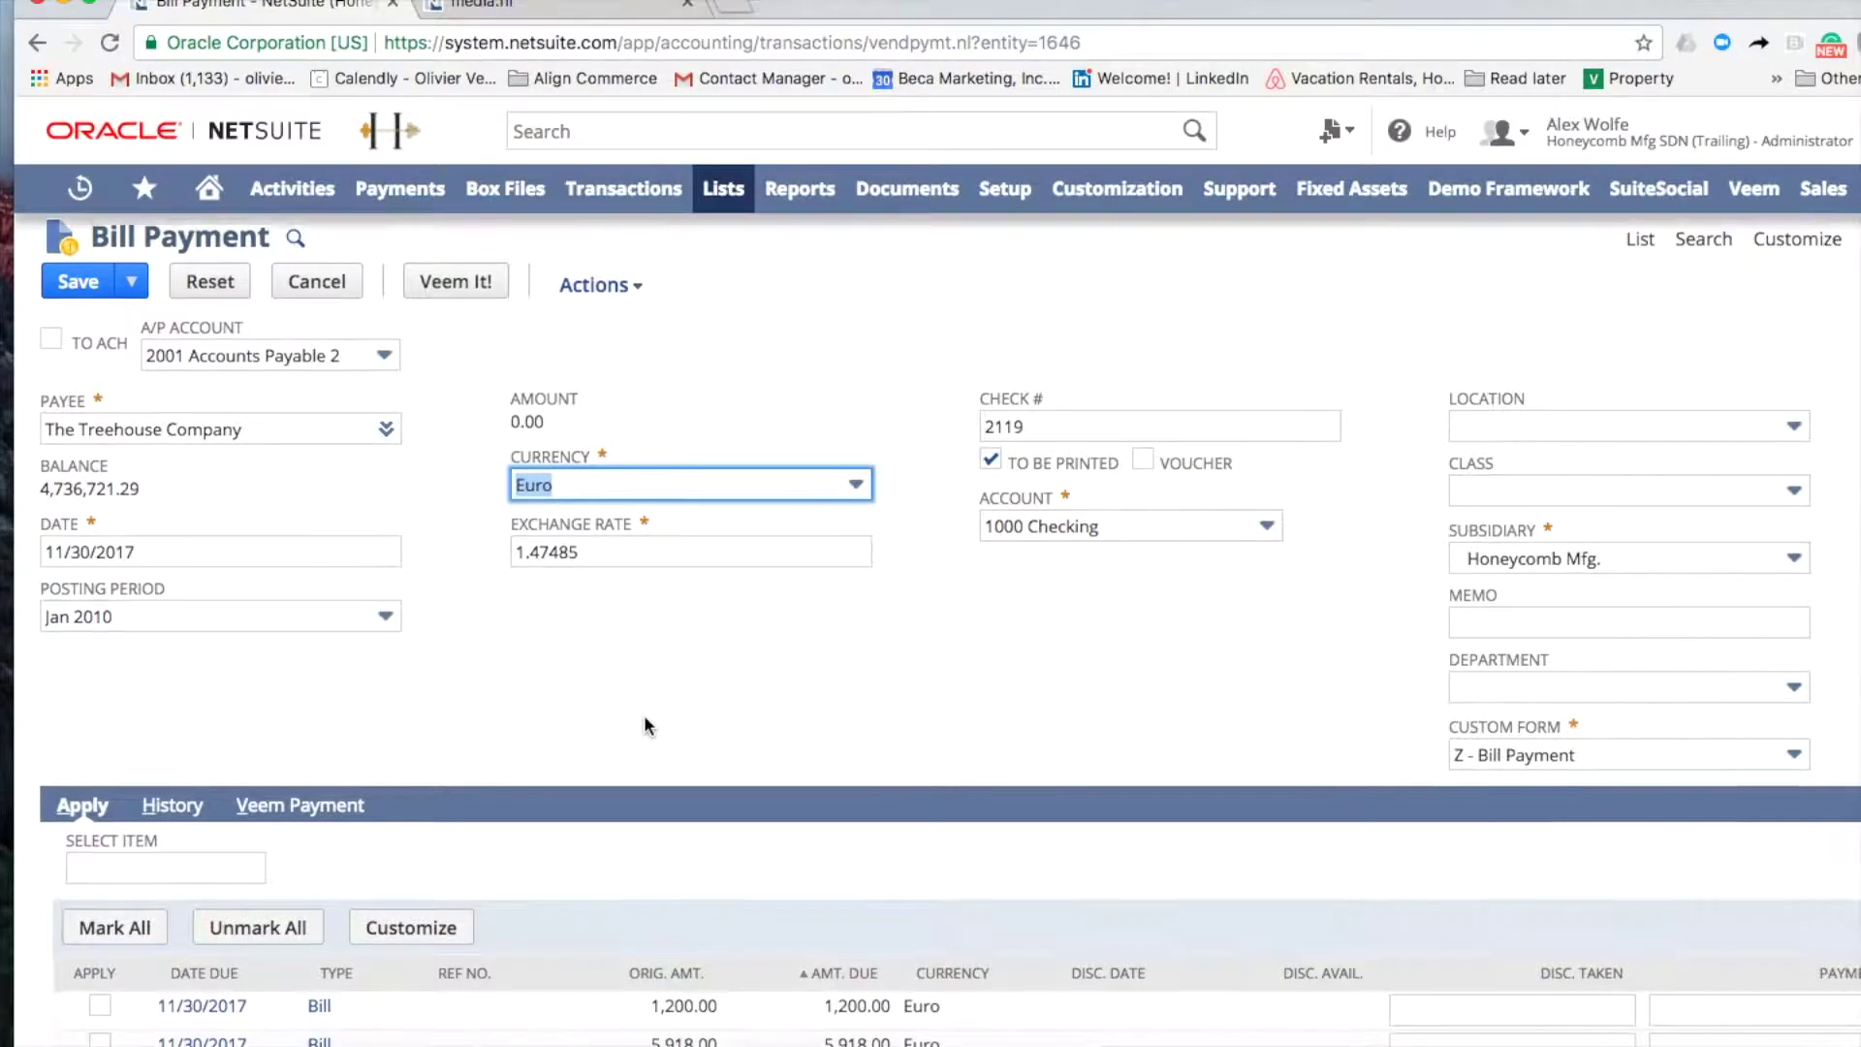
scroll(645, 718, down, 3)
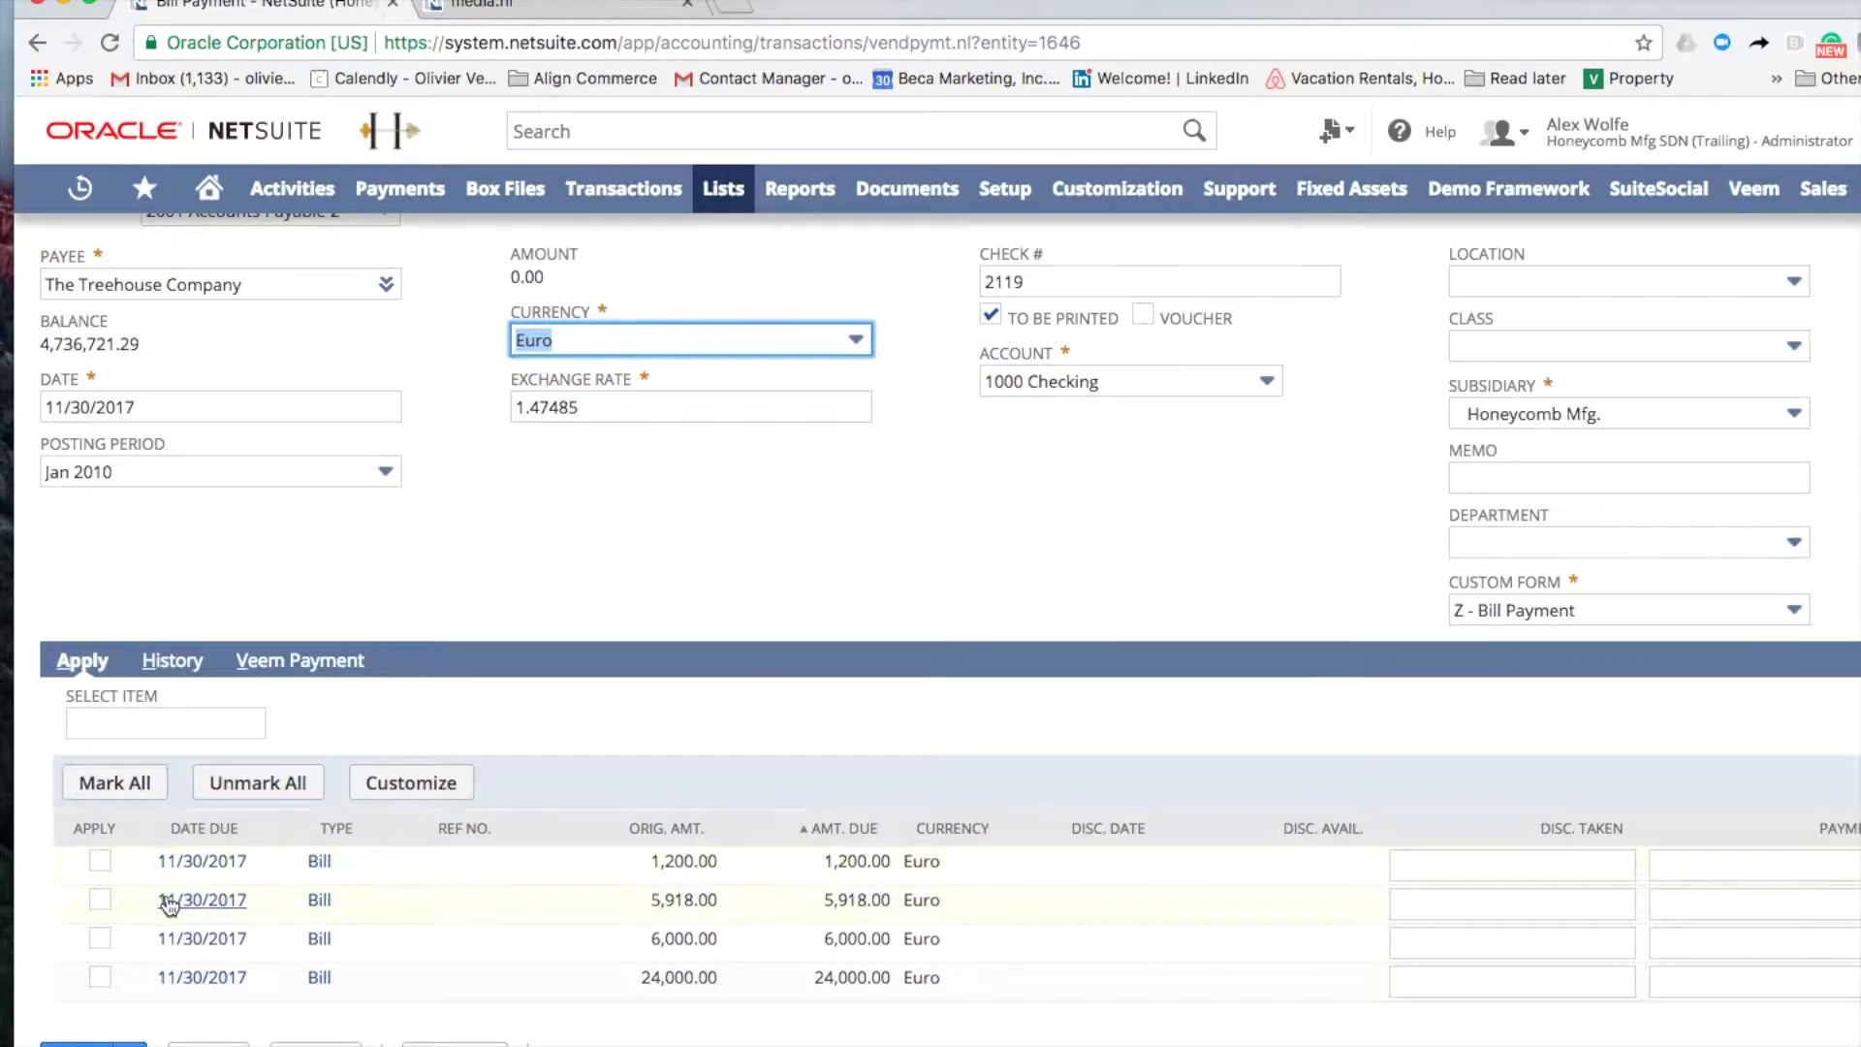
click(99, 899)
scroll(811, 556, up, 3)
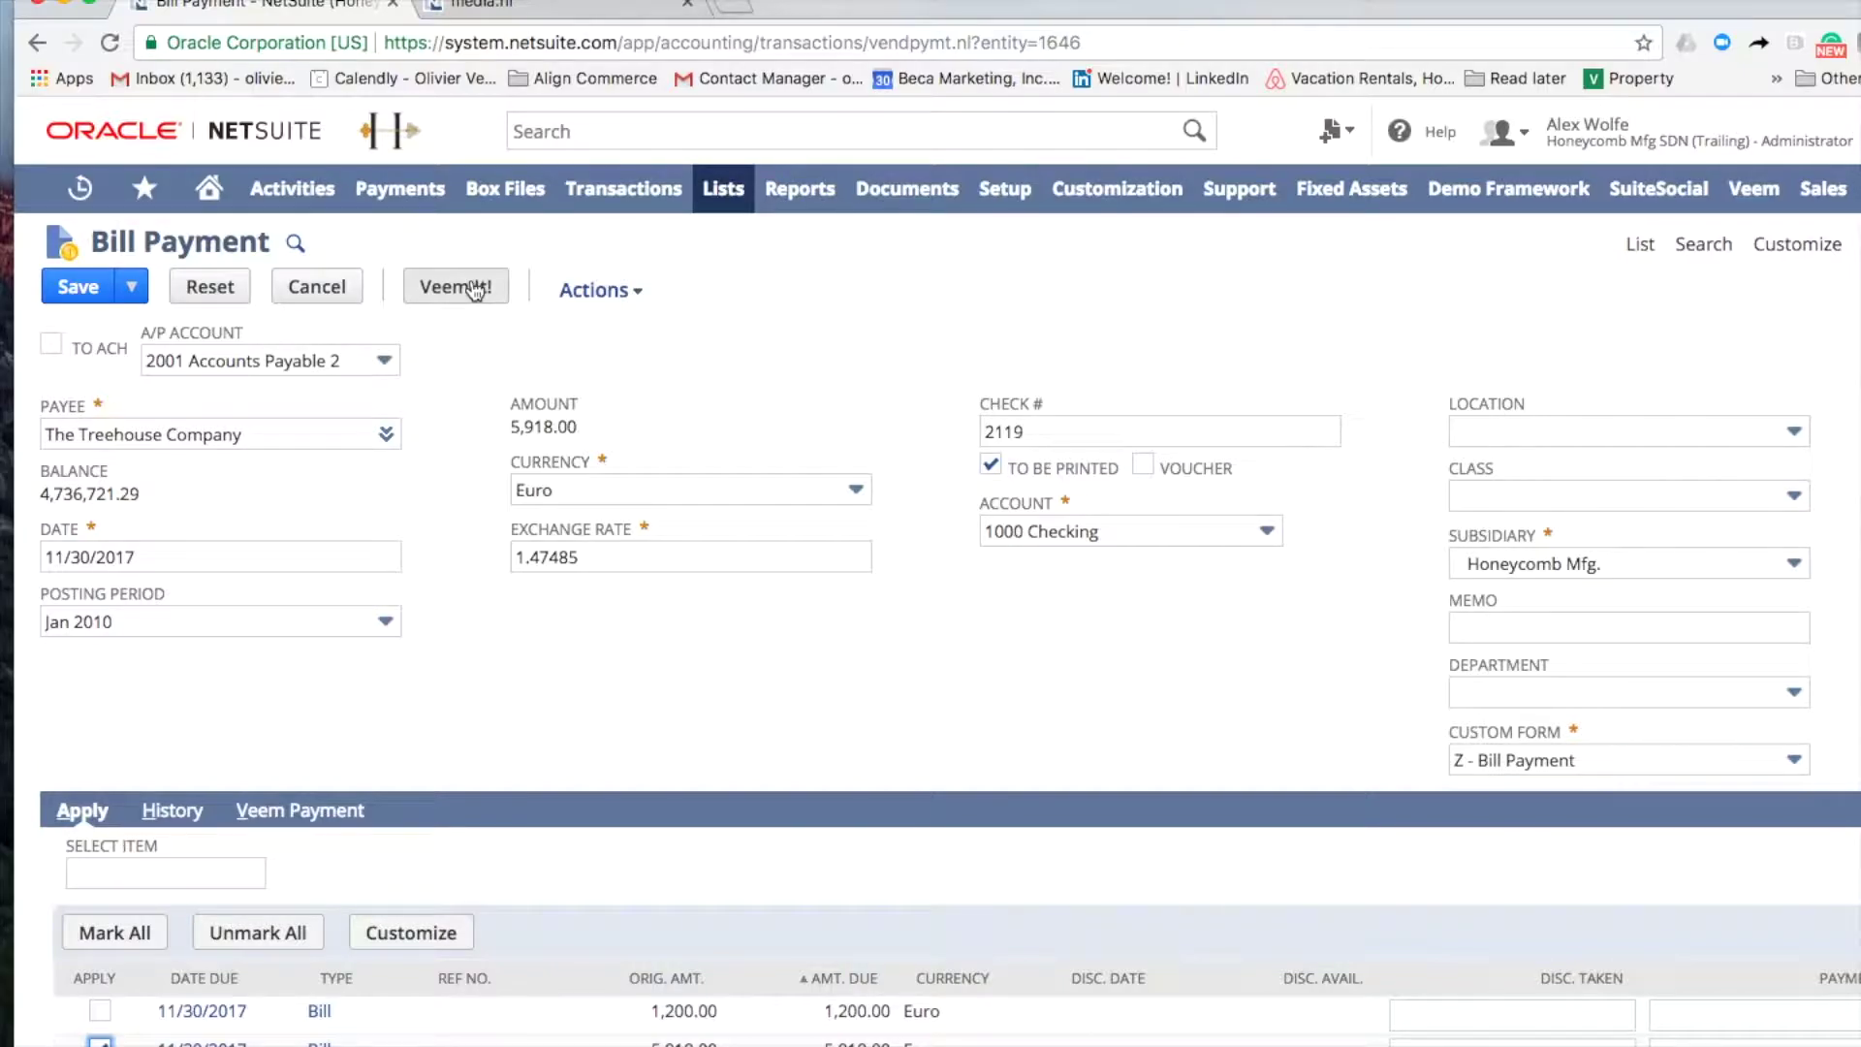
click(474, 289)
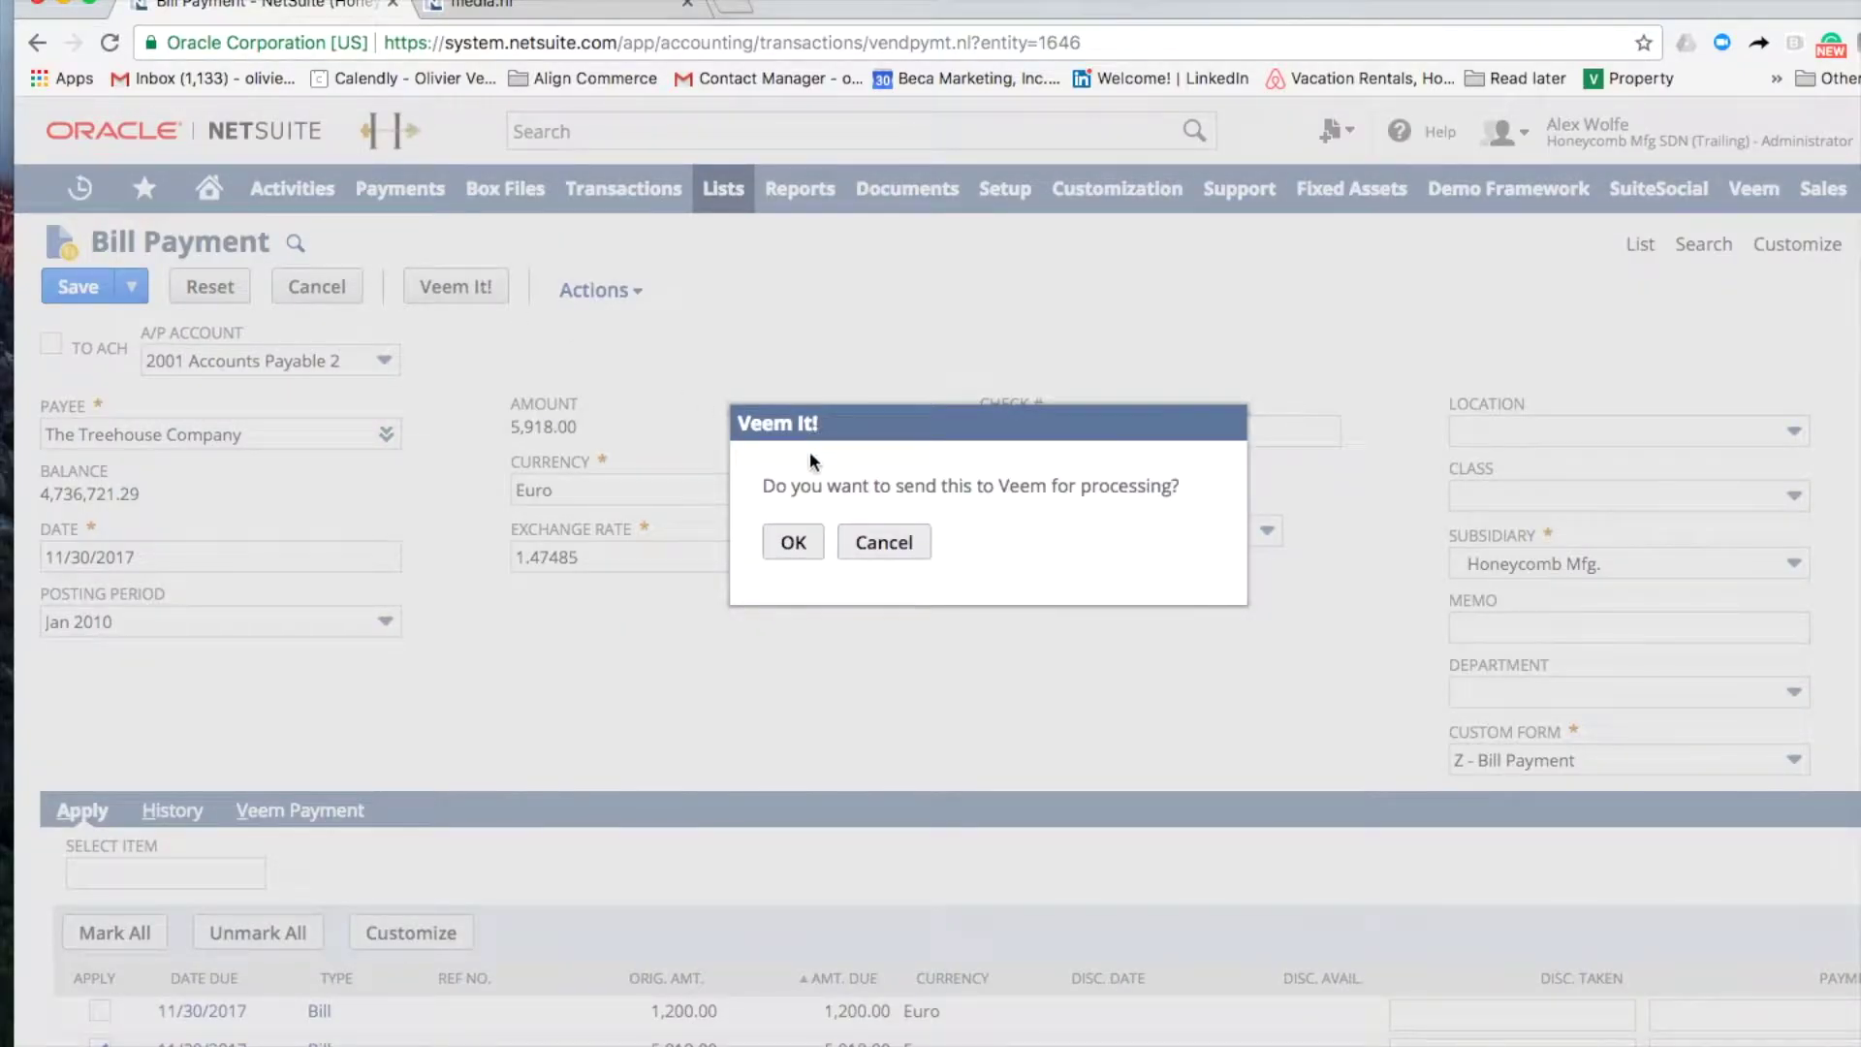
click(793, 544)
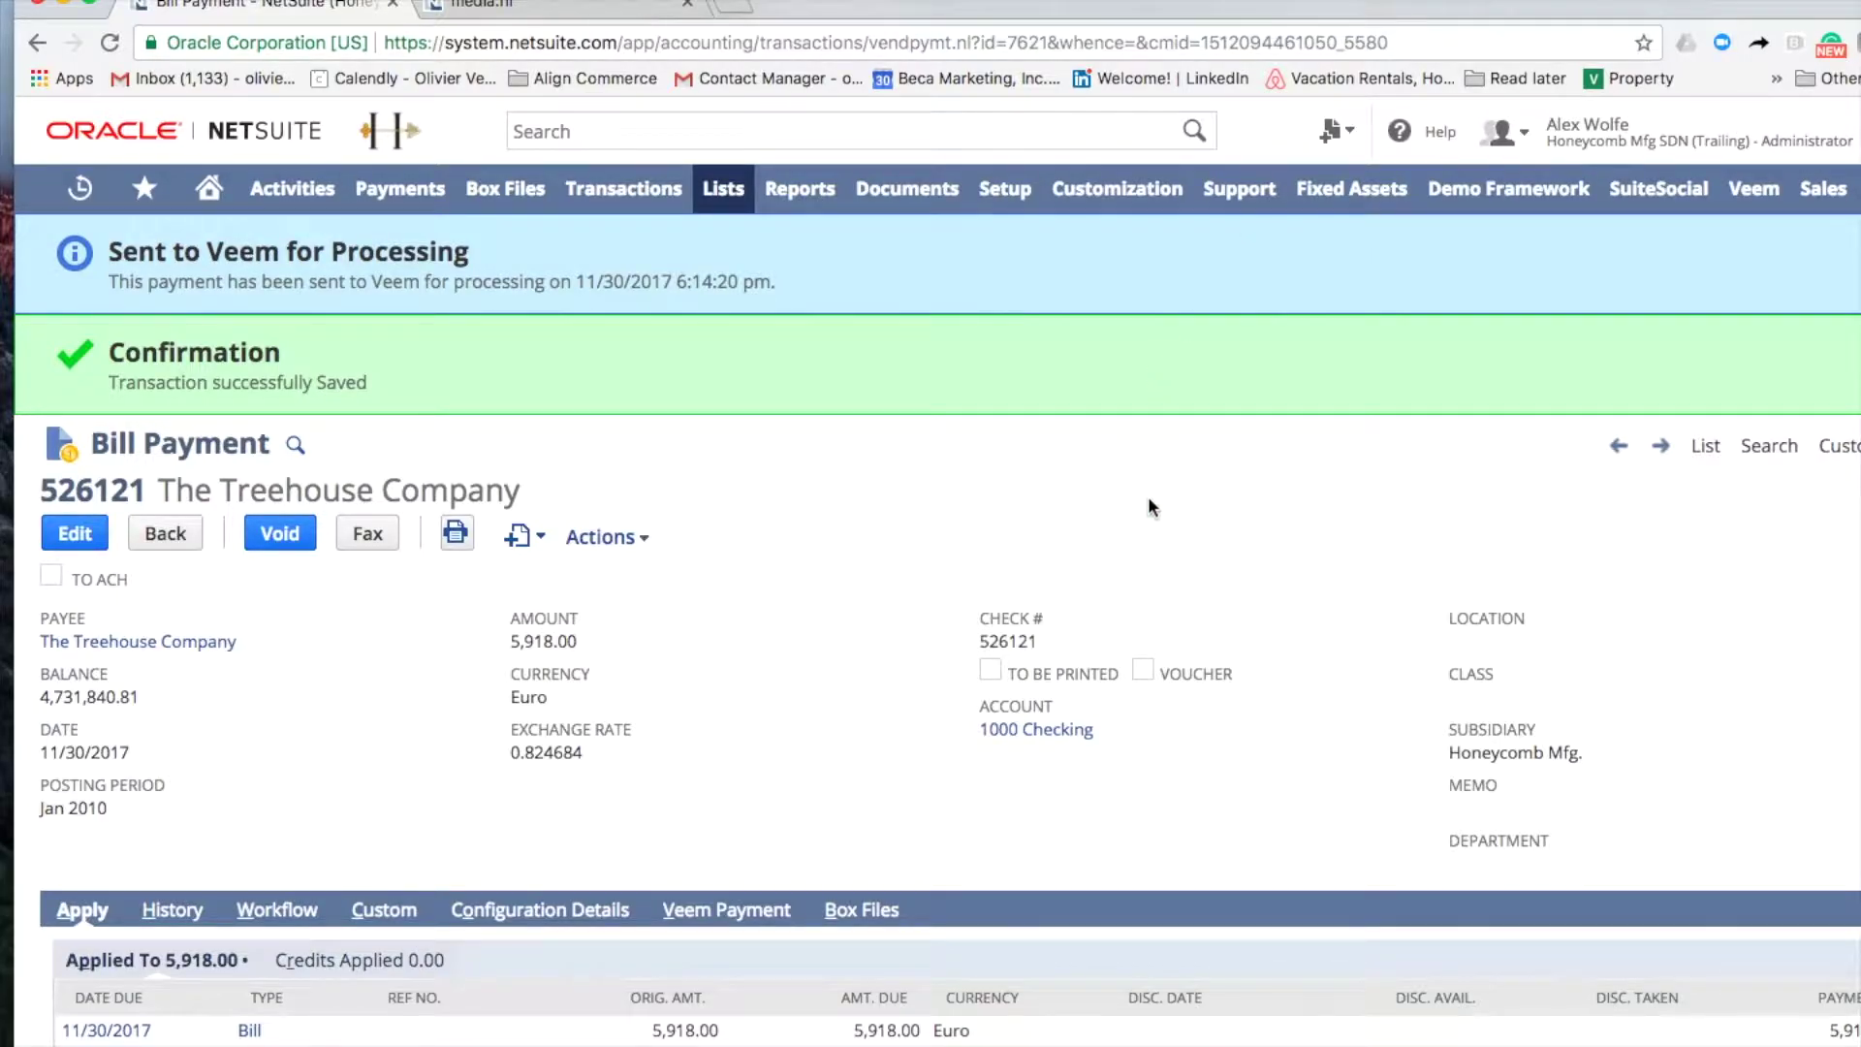
Open the Veem Transmitted Bill Payments report and view payment 526121, listed as Sent.
scroll(1147, 504, down, 1)
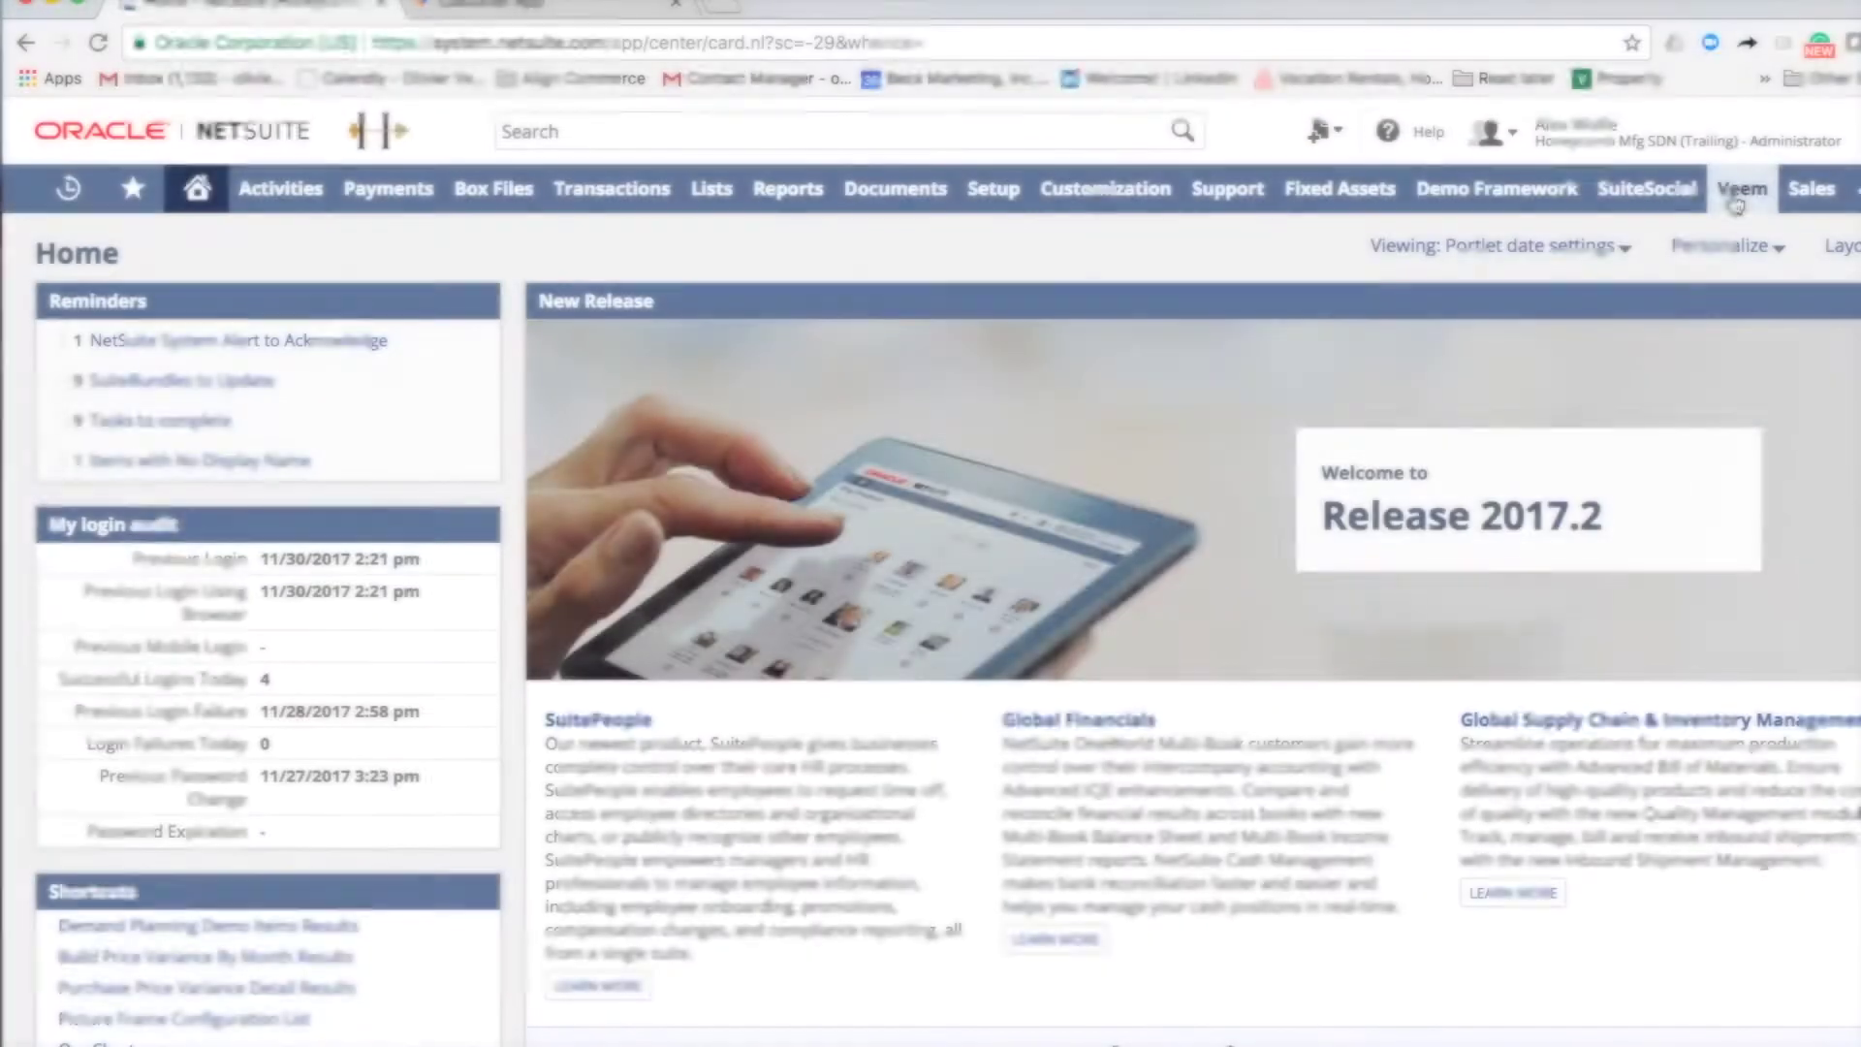
mouse_move(1734, 198)
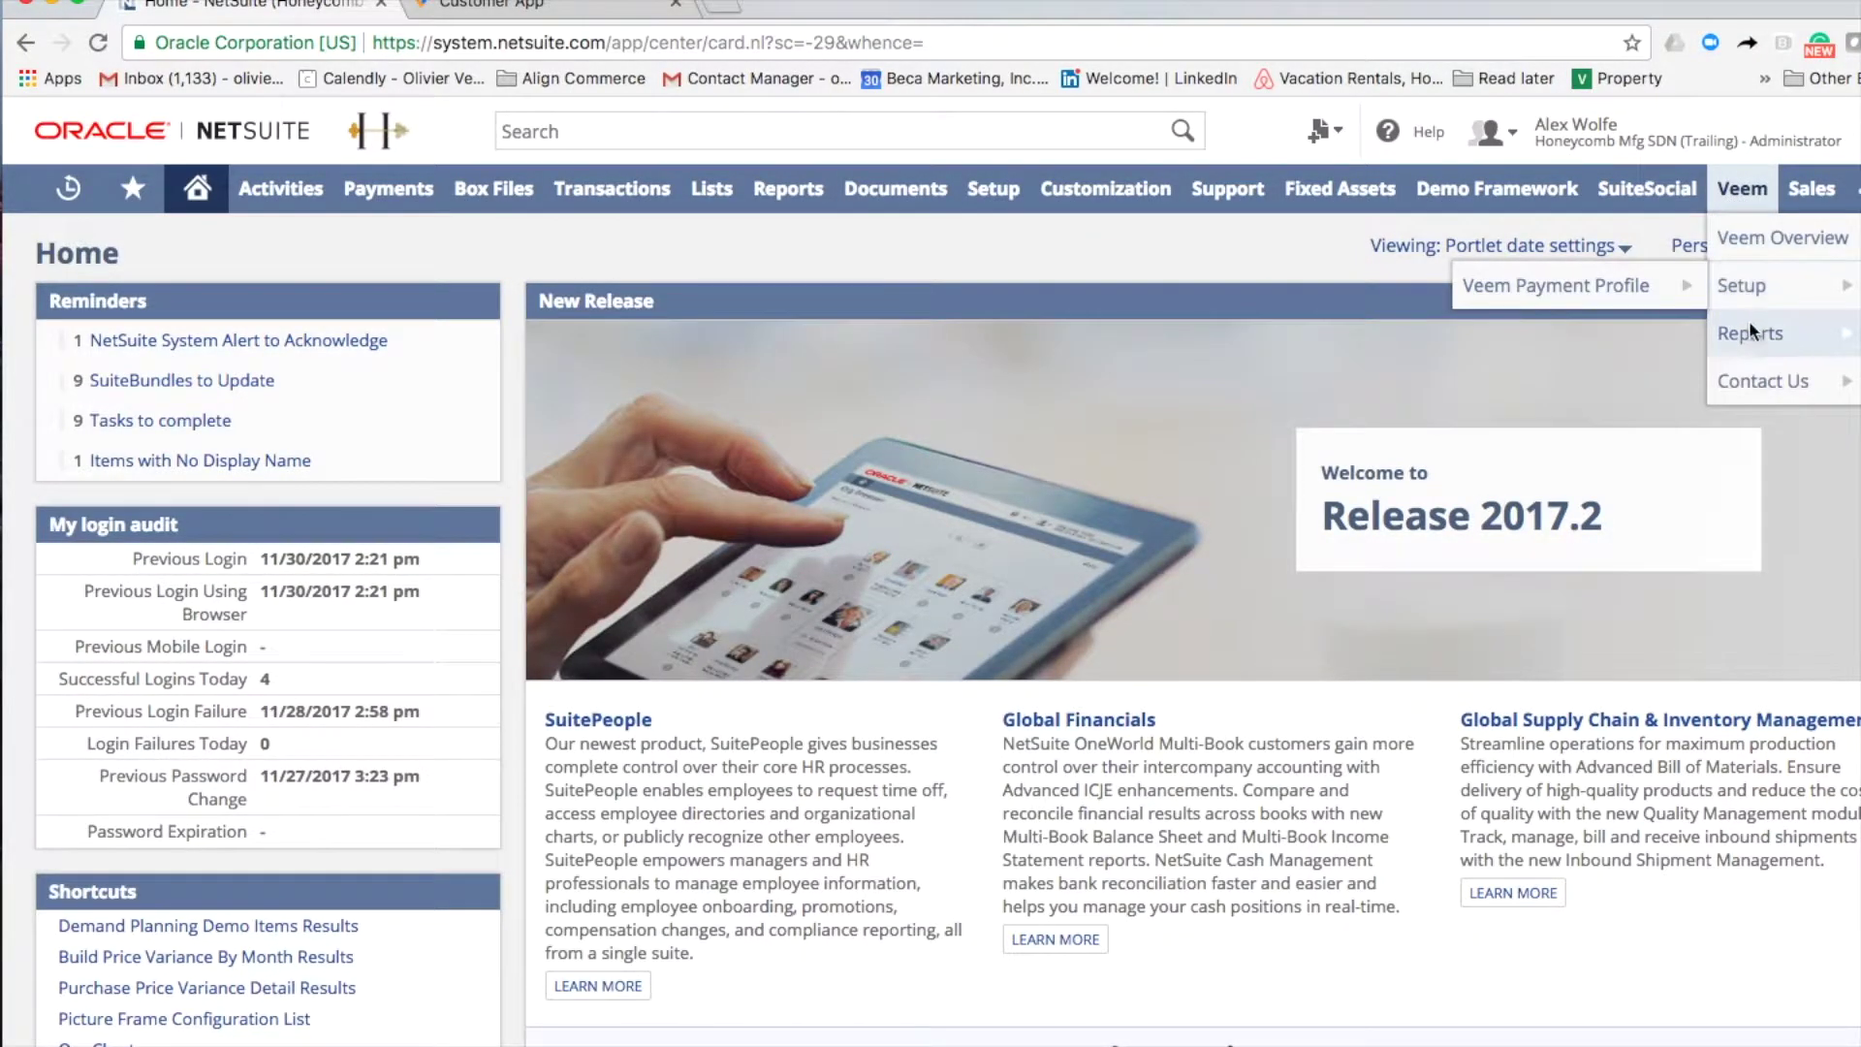
mouse_move(1751, 334)
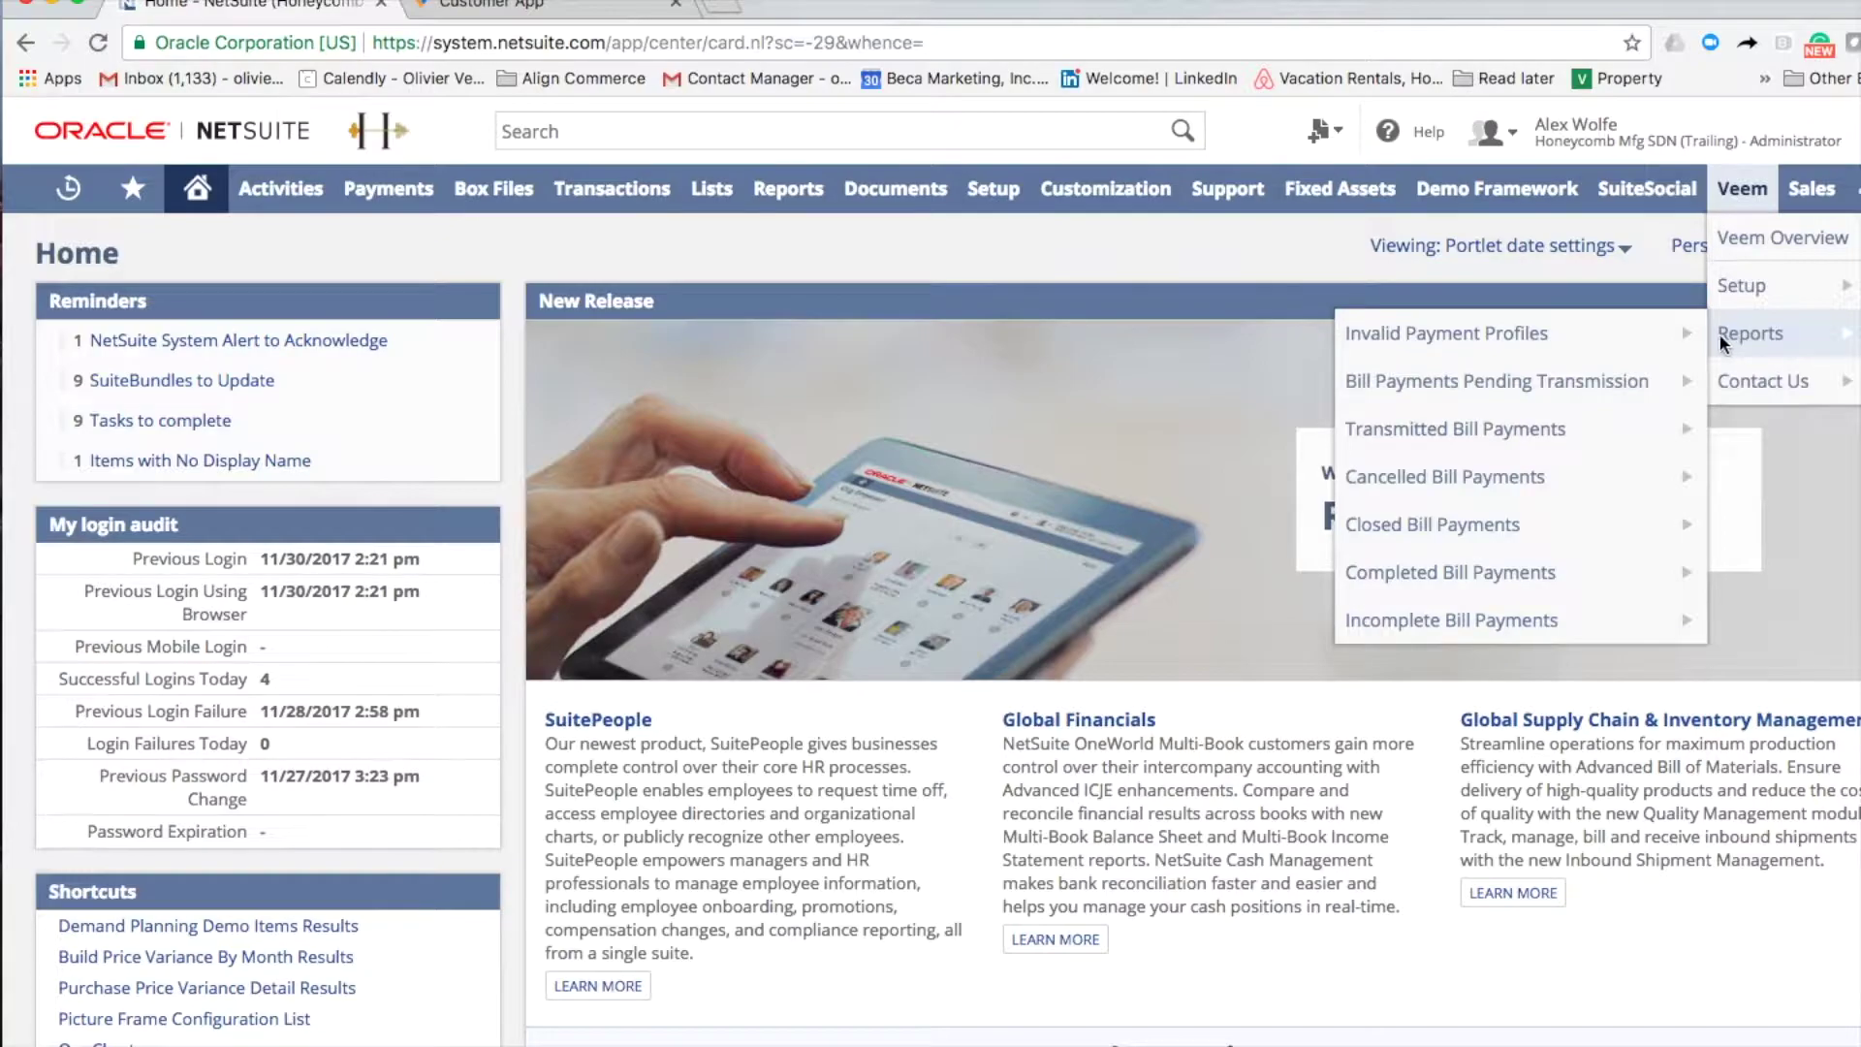
click(1561, 441)
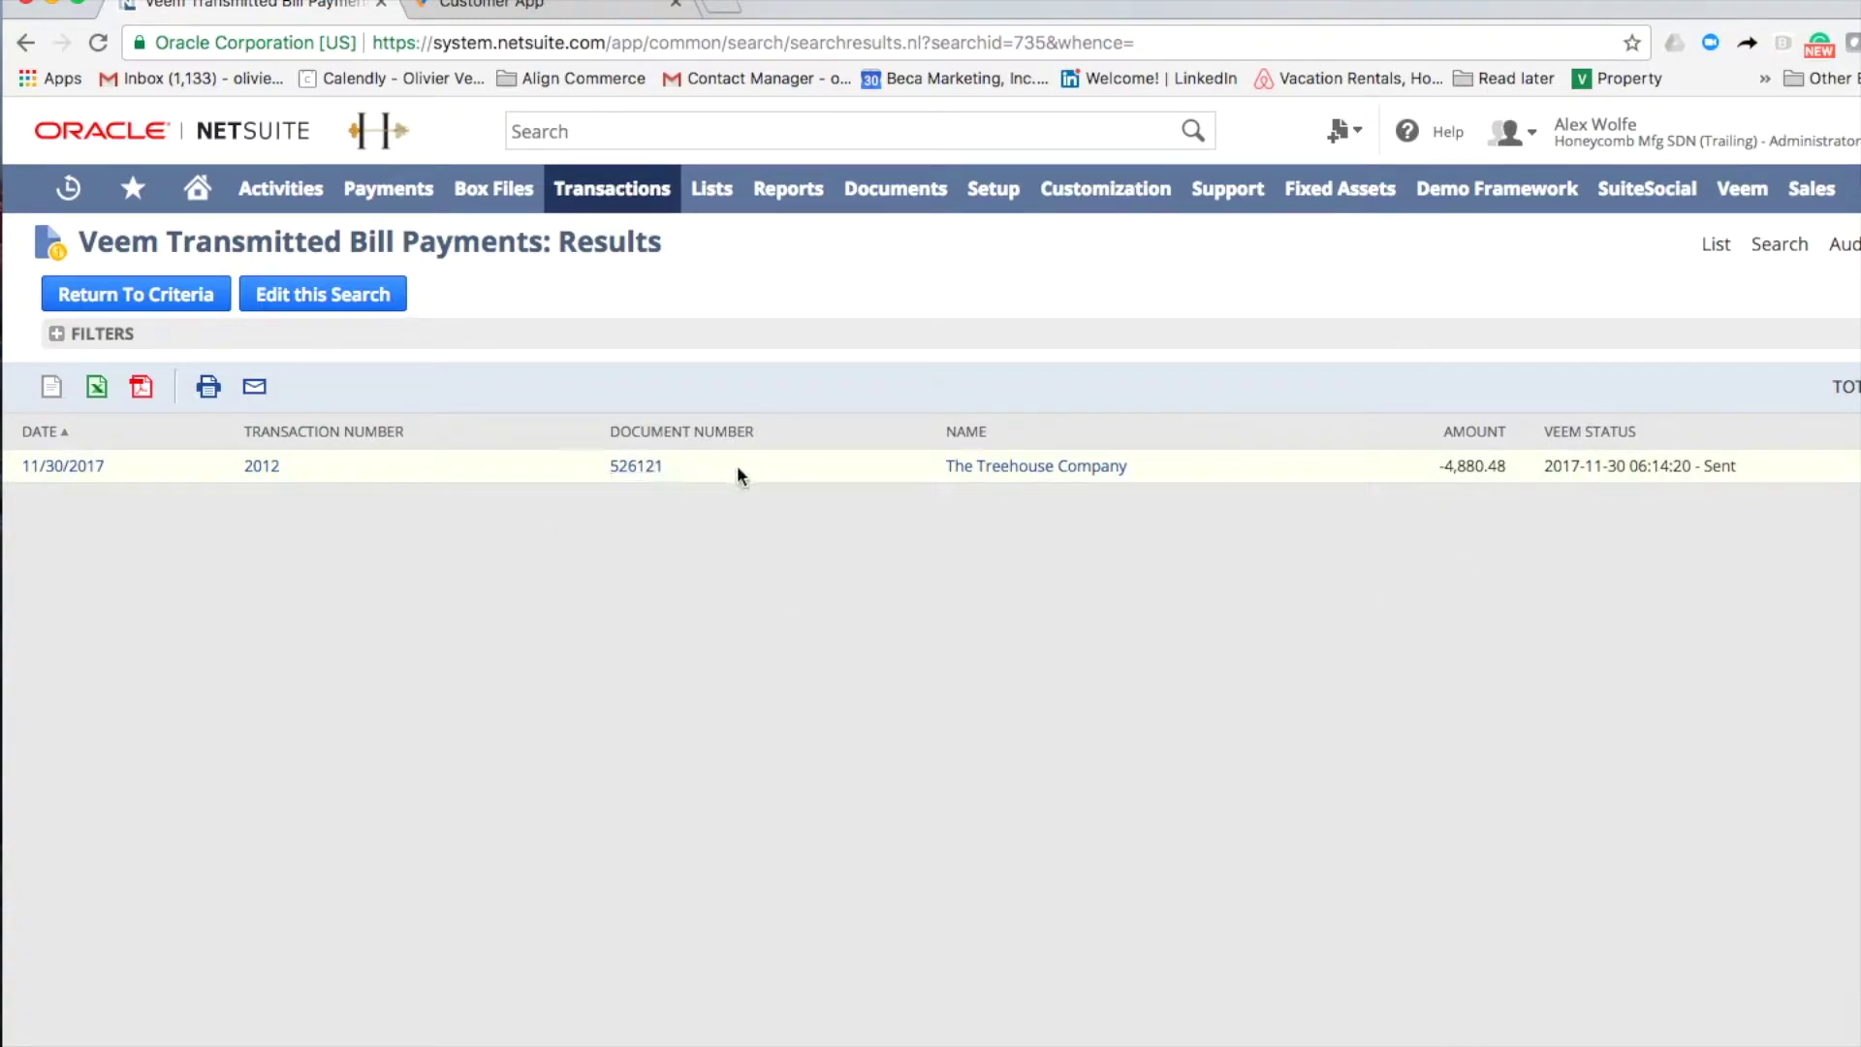
click(642, 469)
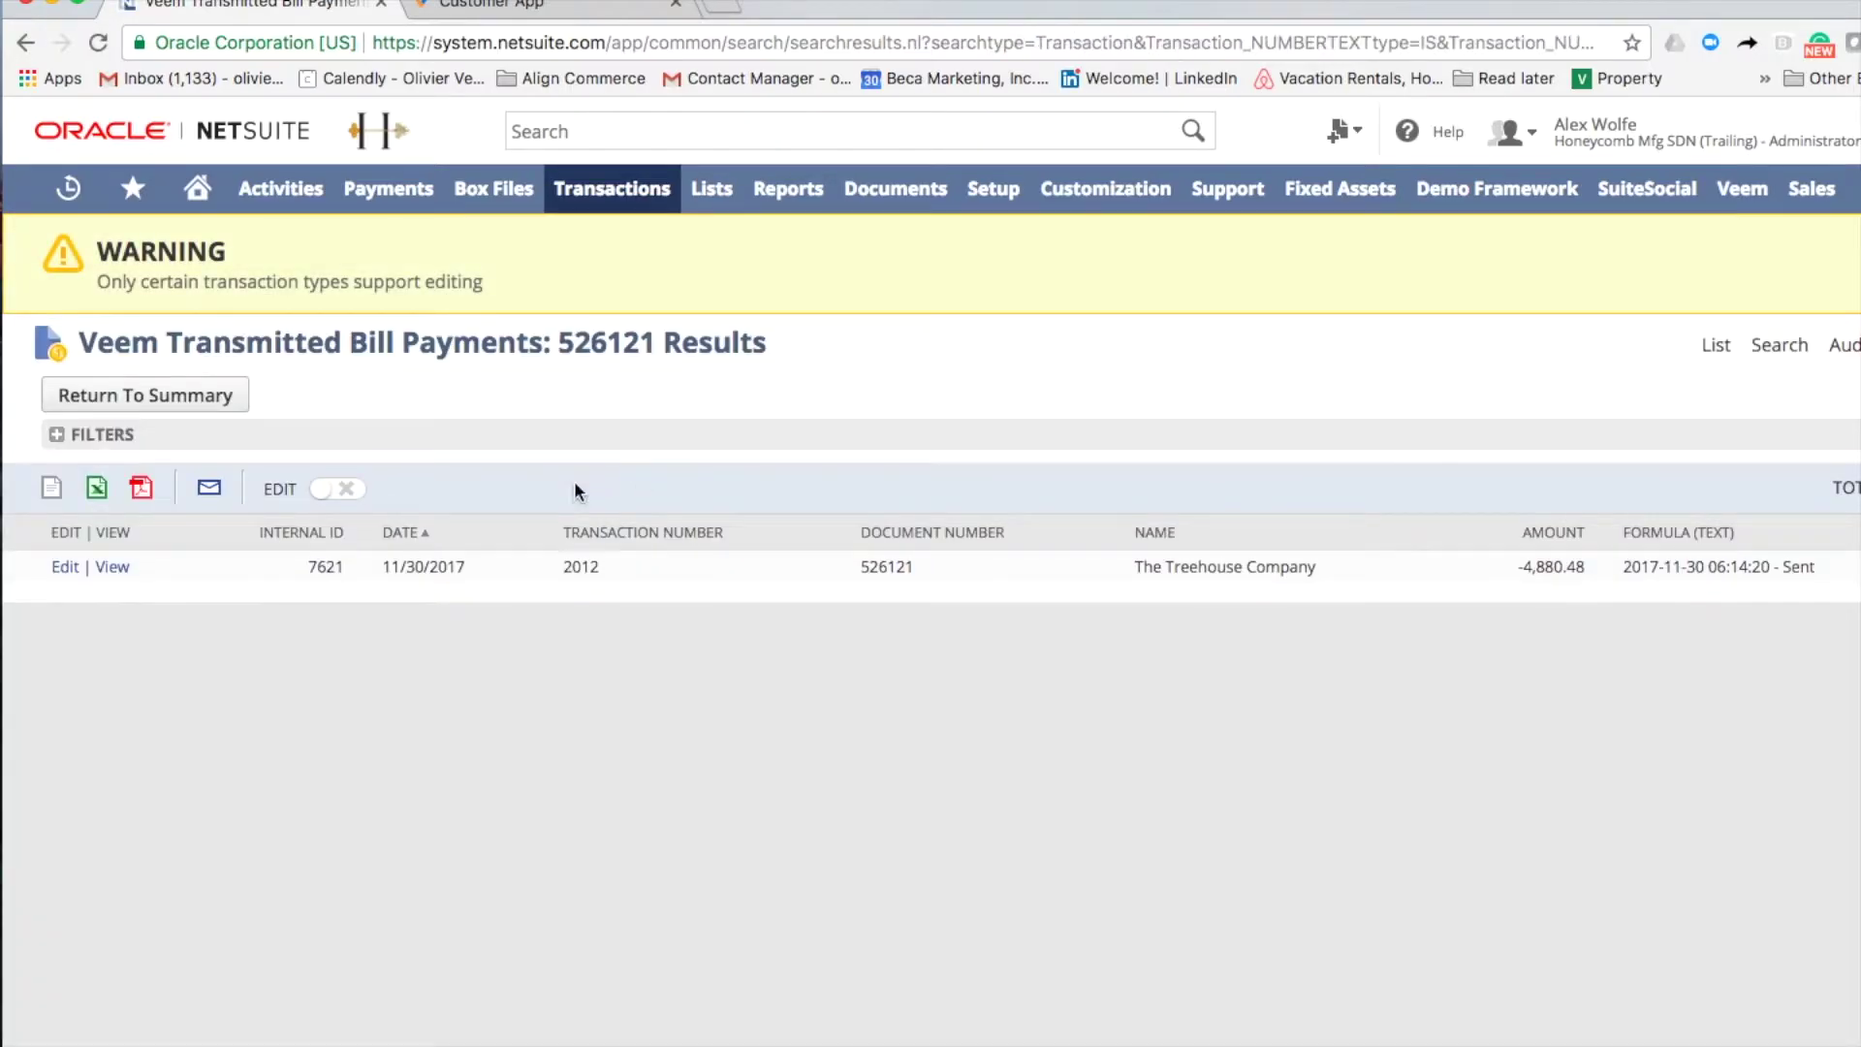
click(111, 567)
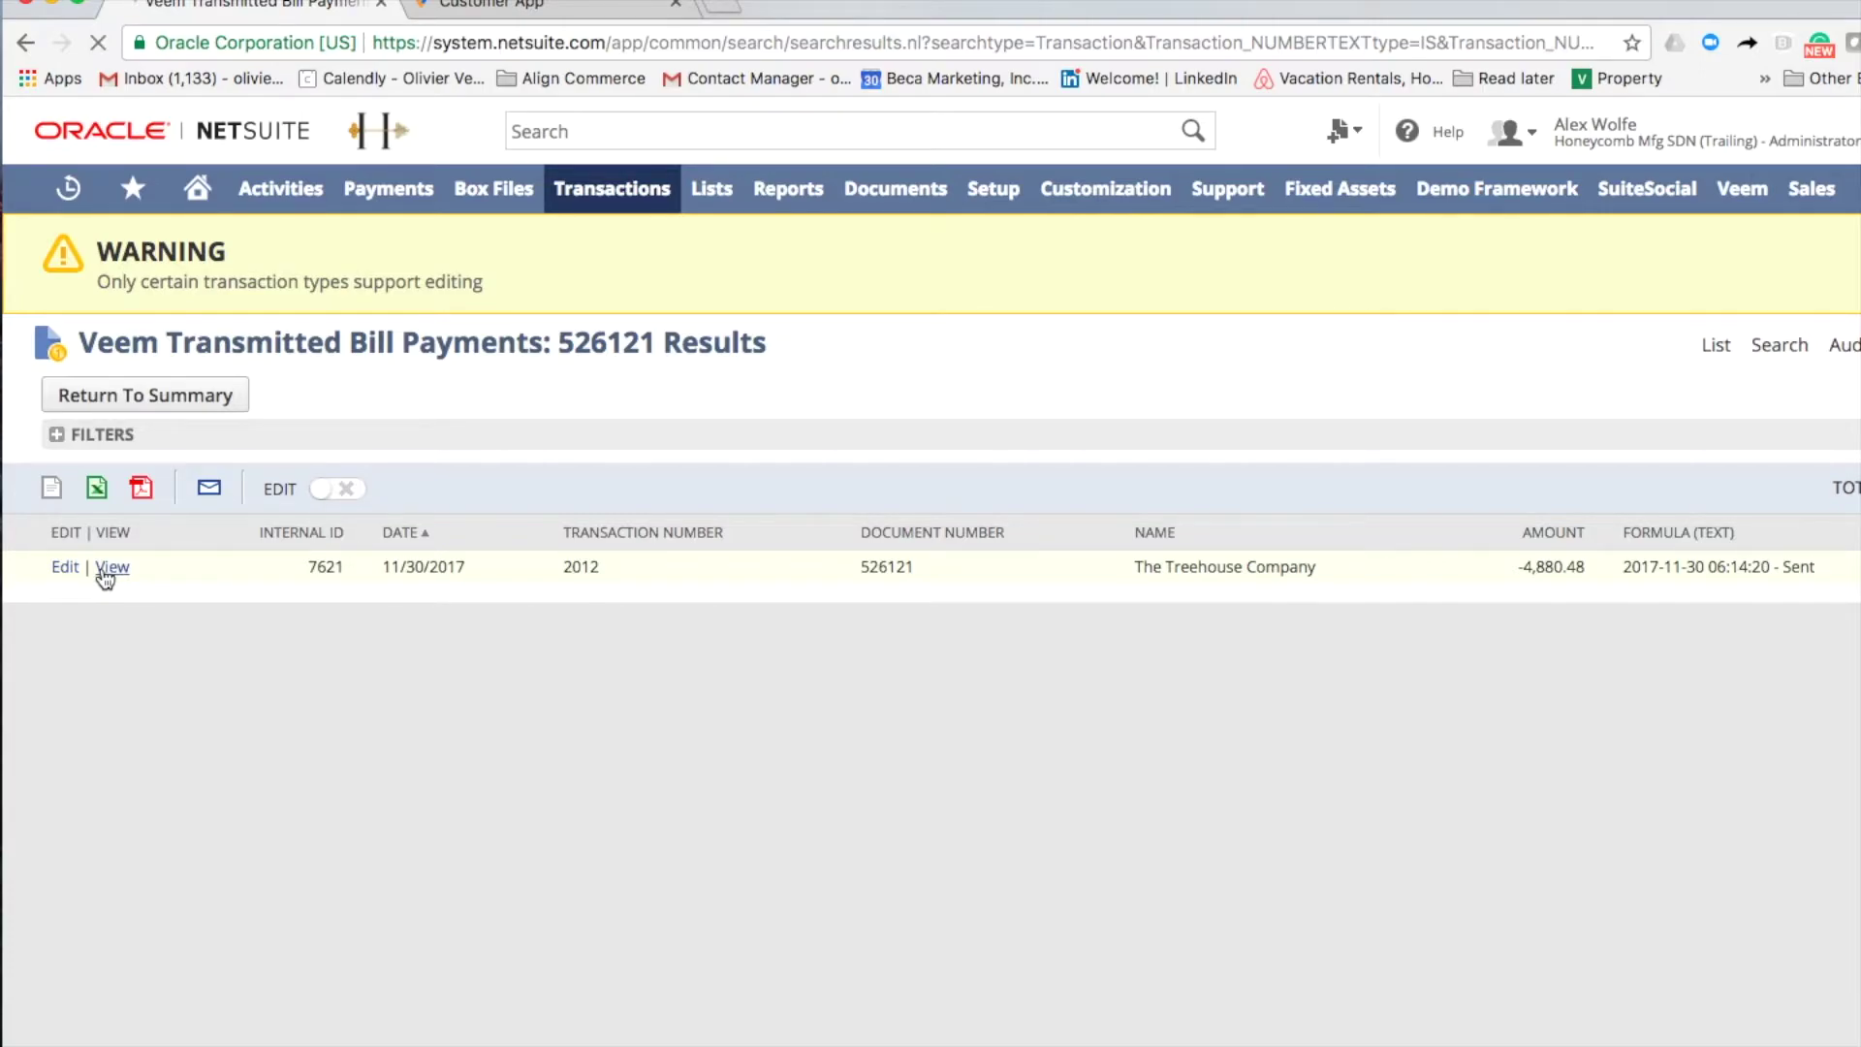